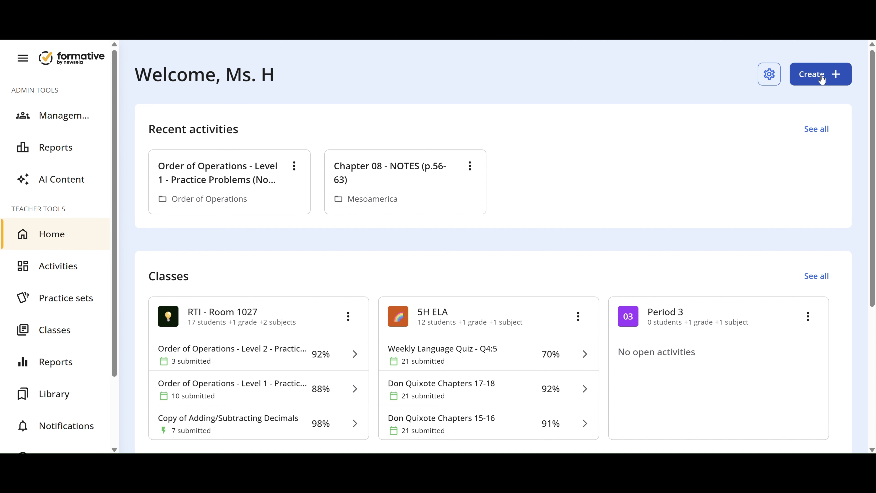
Create a new Formative activity and title it "Review Skills".
{"action": "left_click", "coordinate": [809, 80]}
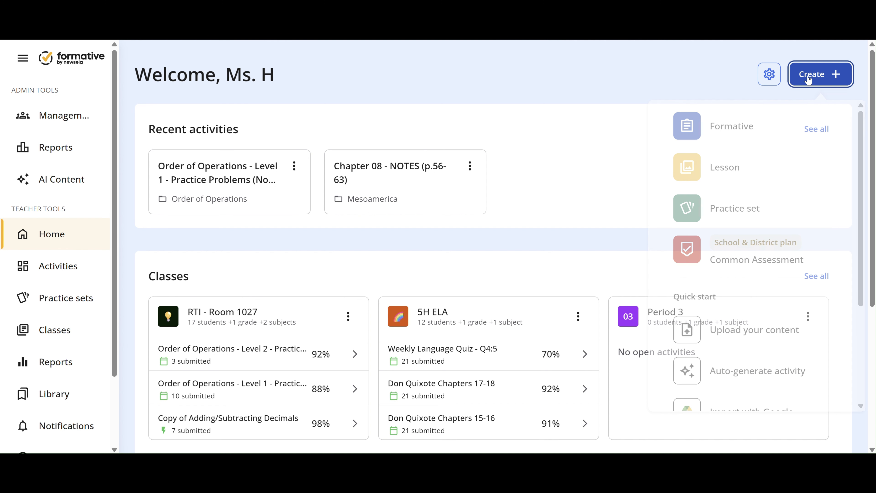
{"action": "left_click", "coordinate": [723, 132]}
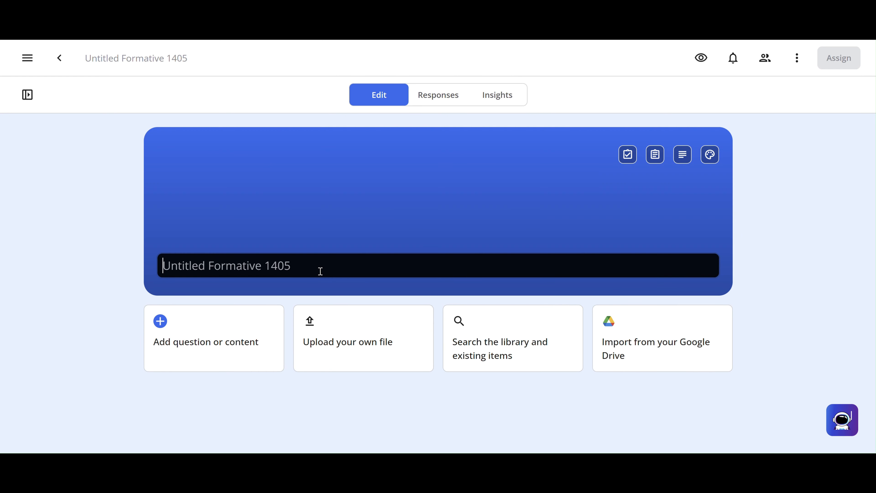
{"action": "type", "text": "Review Skills"}
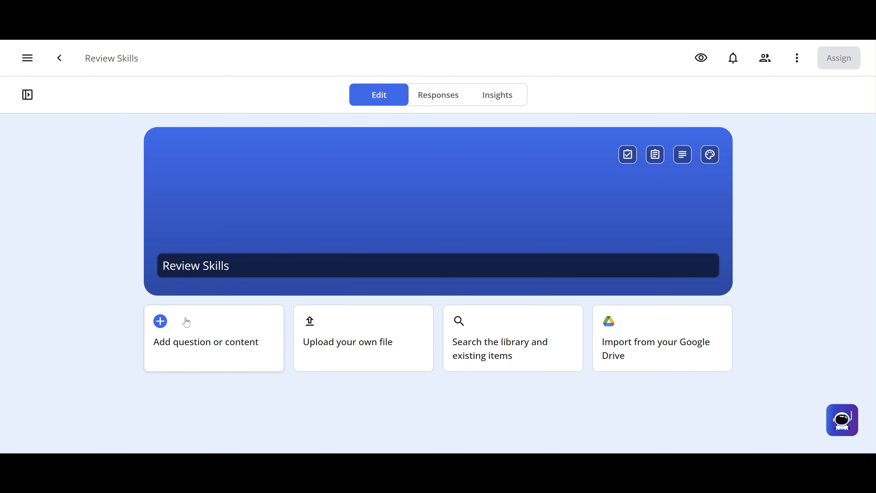
Add a Matching question with the prompt "Match each word with its category.".
{"action": "left_click", "coordinate": [199, 333]}
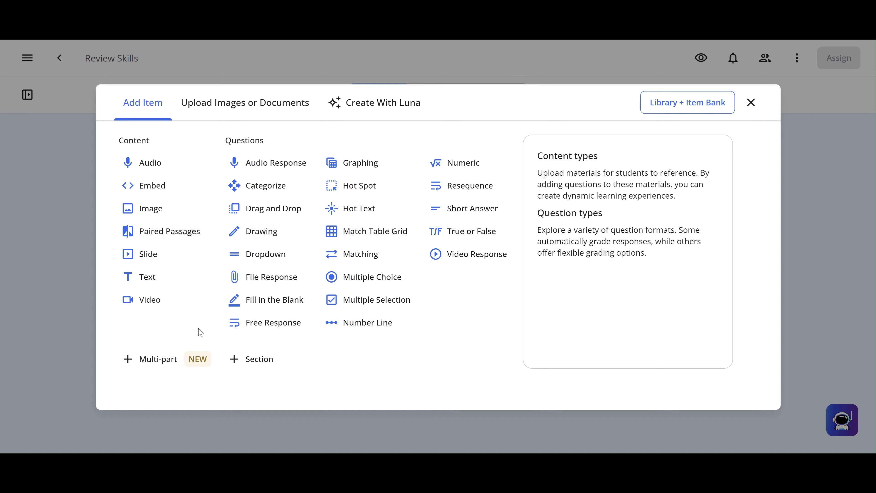
{"action": "left_click", "coordinate": [368, 257]}
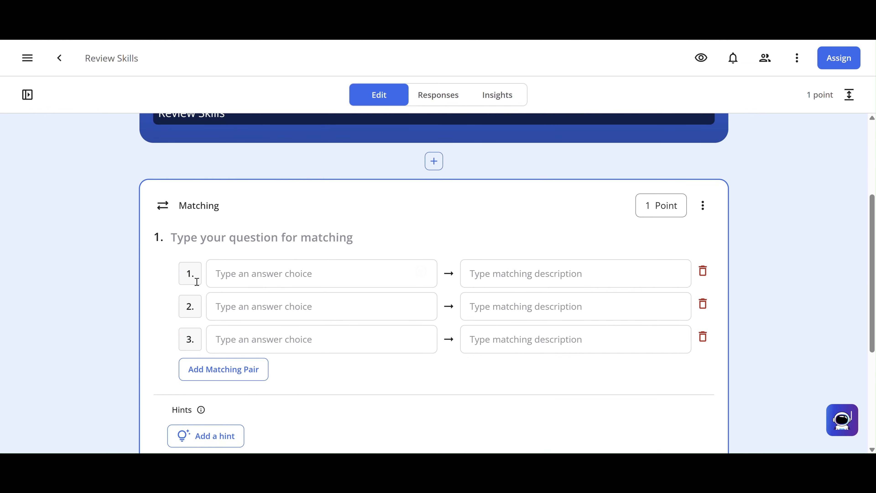
{"action": "left_click", "coordinate": [209, 230]}
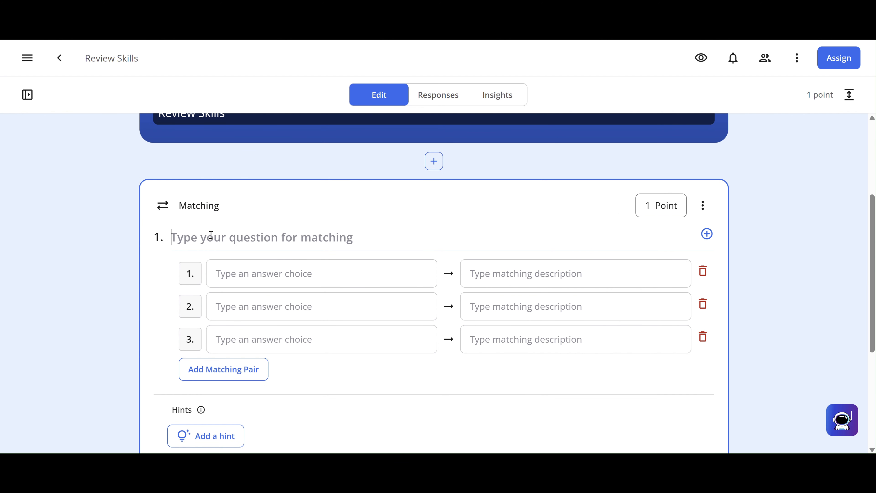
{"action": "type", "text": "Match ea"}
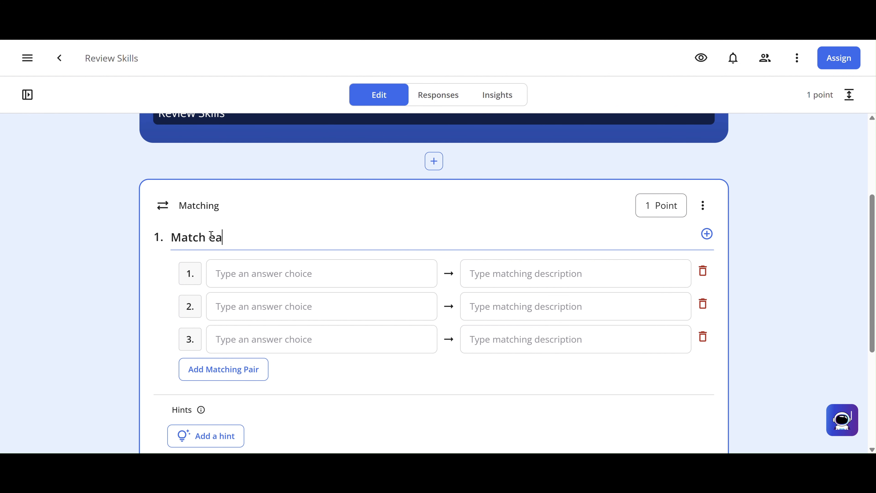
{"action": "type", "text": "ch word with its c"}
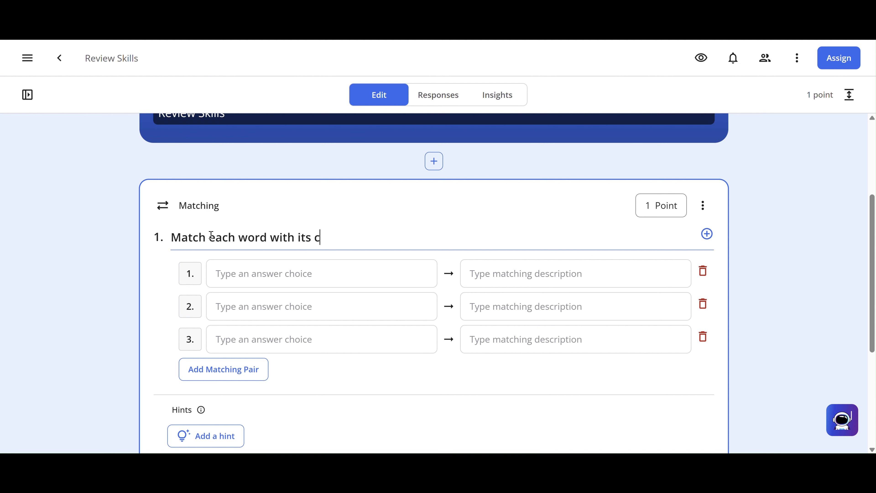
{"action": "type", "text": "ategory."}
Add a fourth and a fifth matching pair to the question and delete both again.
{"action": "left_click", "coordinate": [224, 369]}
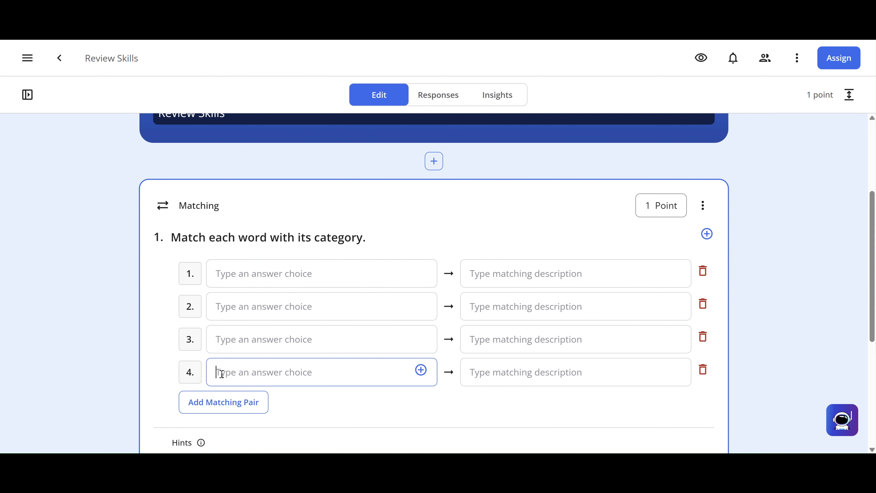
{"action": "left_click", "coordinate": [221, 407]}
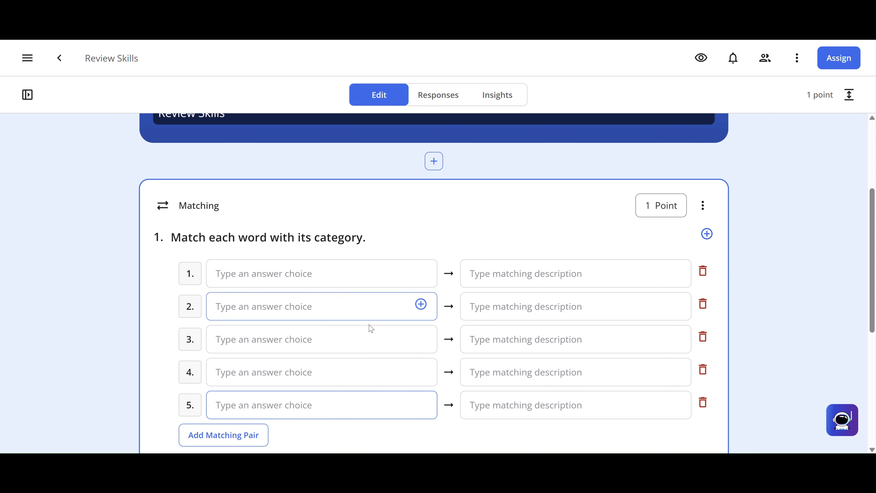
{"action": "left_click", "coordinate": [706, 406]}
{"action": "left_click", "coordinate": [704, 371]}
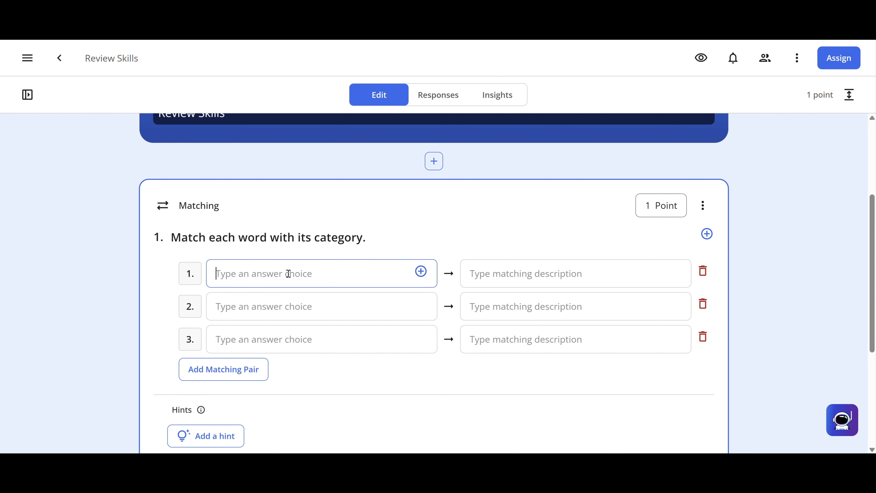
Record an audio clip for the first answer choice and play it back.
{"action": "left_click", "coordinate": [420, 273]}
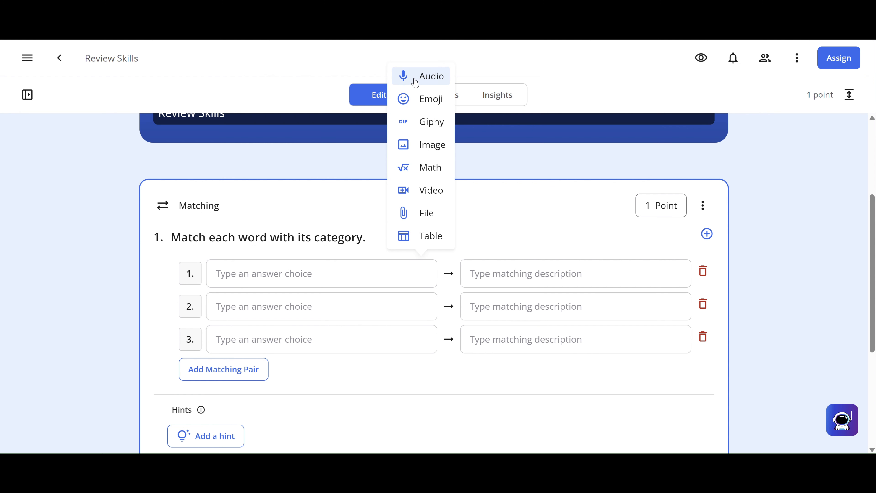
{"action": "left_click", "coordinate": [415, 83]}
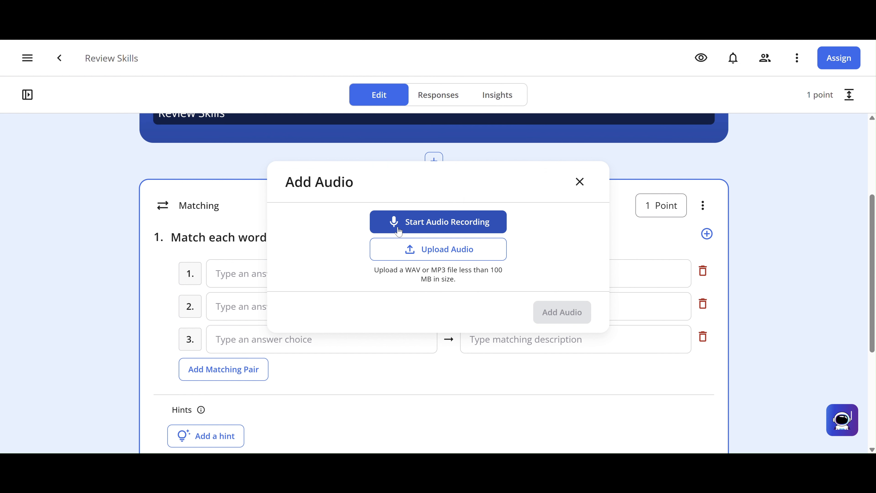
{"action": "left_click", "coordinate": [446, 227]}
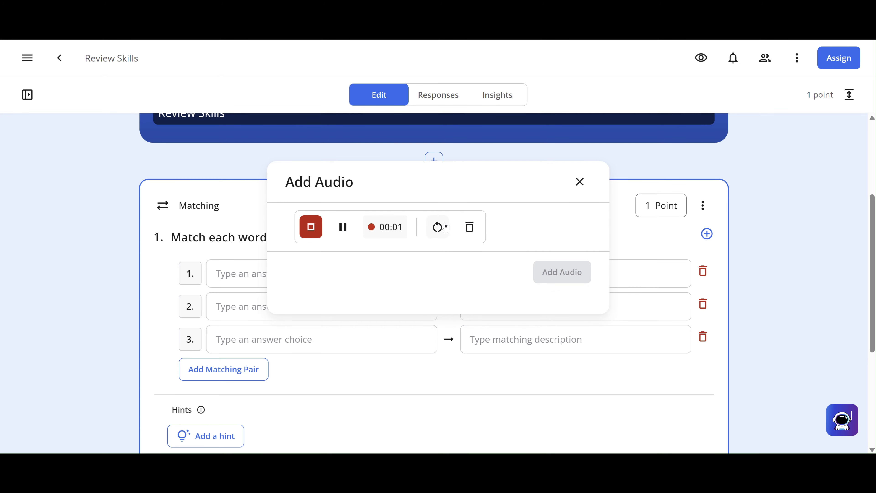
{"action": "left_click", "coordinate": [310, 228]}
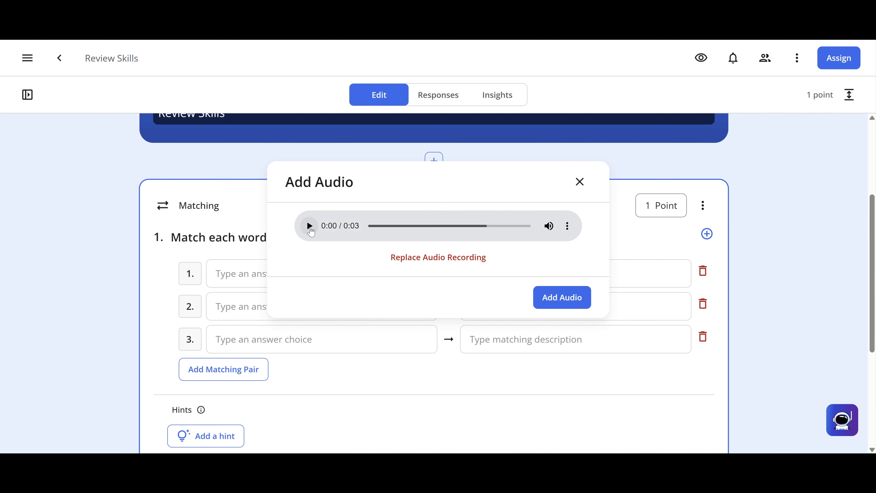
{"action": "left_click", "coordinate": [310, 228]}
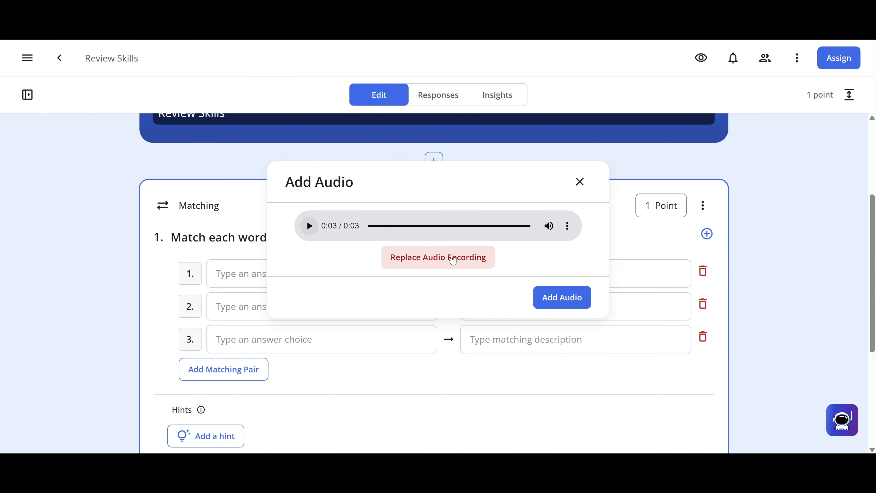
Replace the first answer choice's clip with a new audio recording, add it, and set its matching description to "interjection".
{"action": "left_click", "coordinate": [453, 261]}
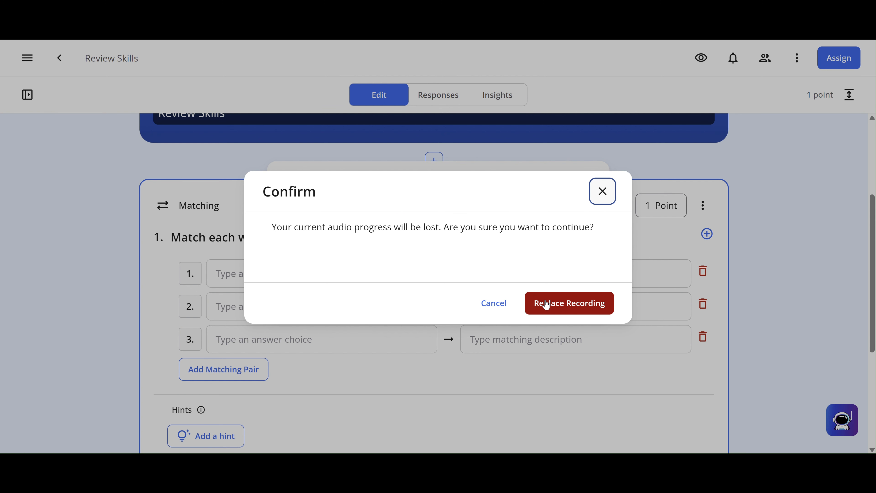
{"action": "left_click", "coordinate": [546, 304]}
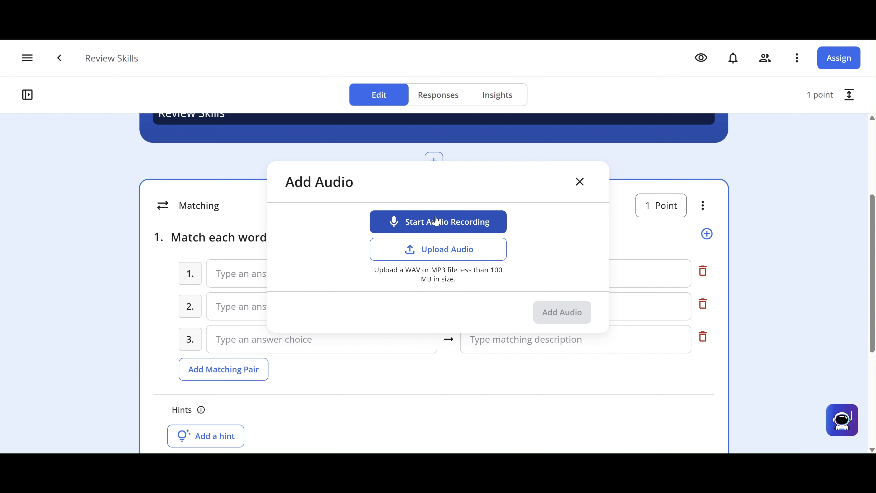
{"action": "left_click", "coordinate": [436, 220]}
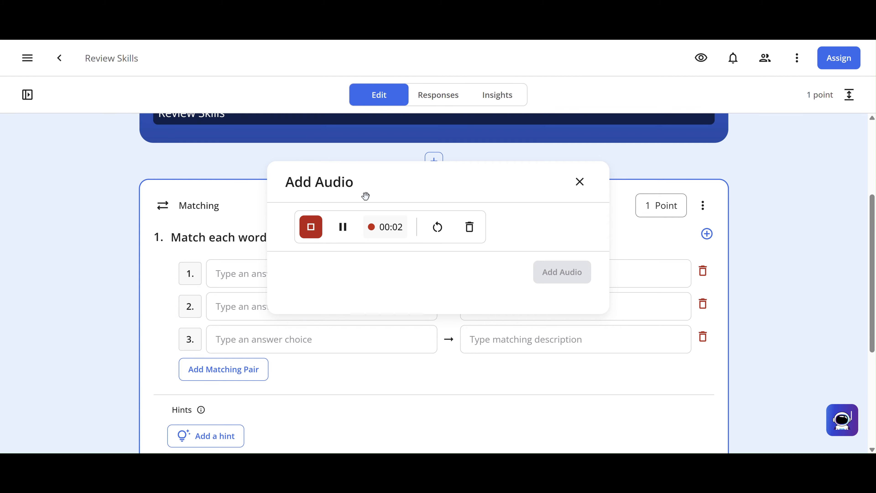
{"action": "left_click", "coordinate": [310, 227]}
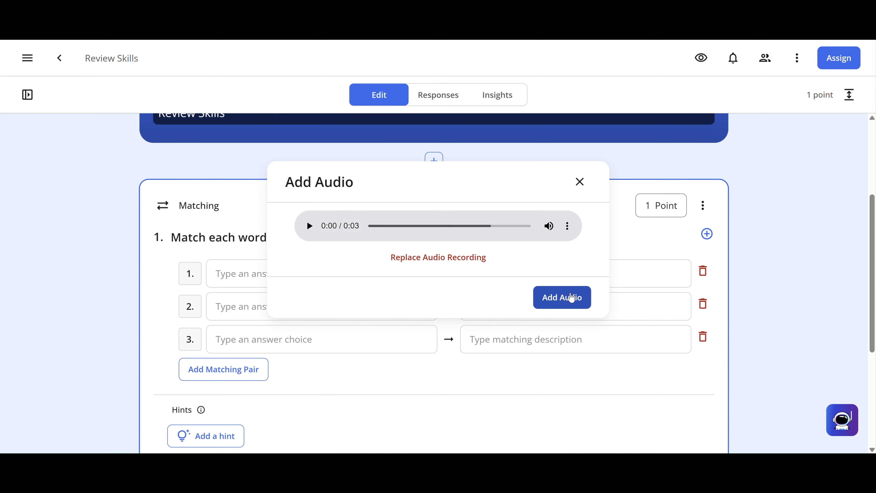
{"action": "left_click", "coordinate": [314, 224]}
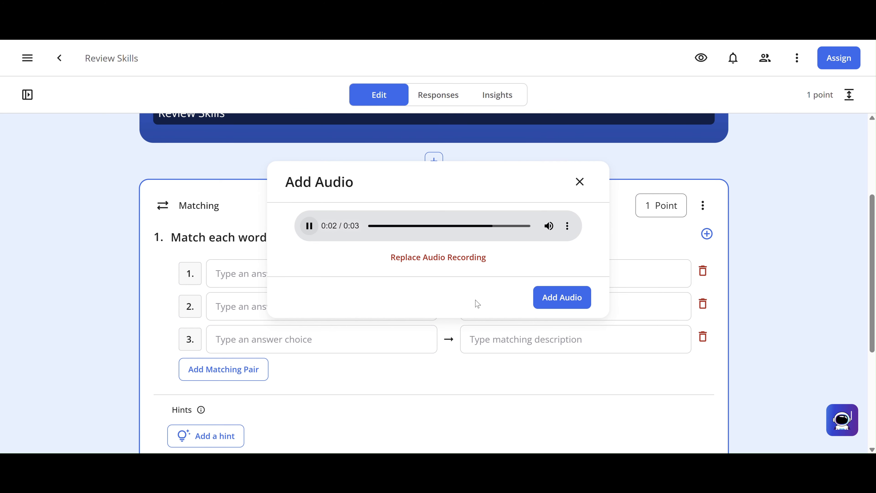
{"action": "left_click", "coordinate": [559, 306]}
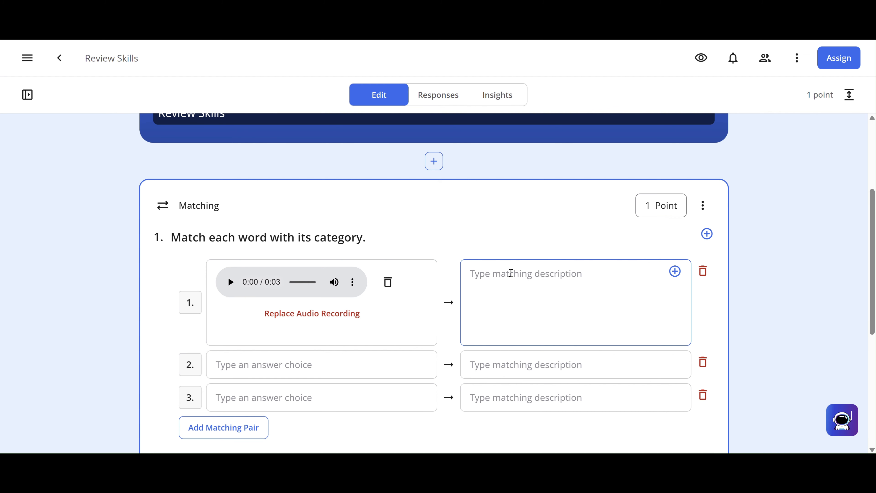
{"action": "type", "text": "i"}
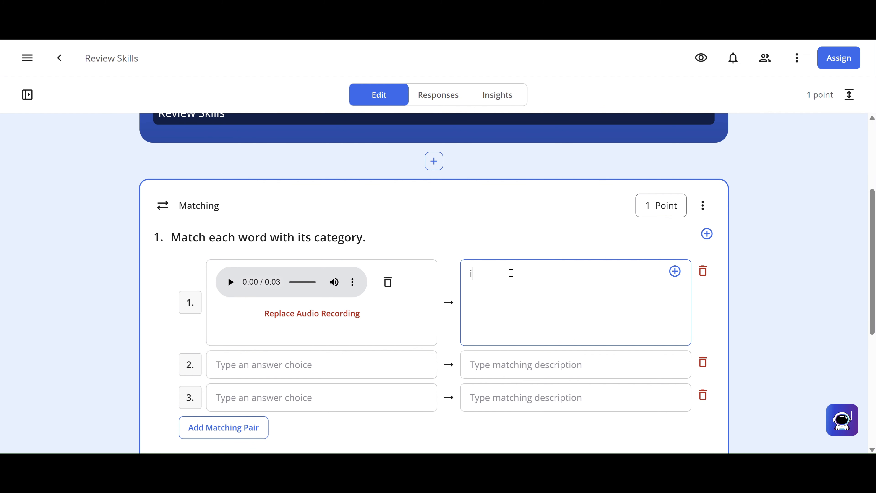
{"action": "type", "text": "nterjection"}
Record an audio clip of about 3 seconds and add it as the second answer choice.
{"action": "left_click", "coordinate": [335, 366]}
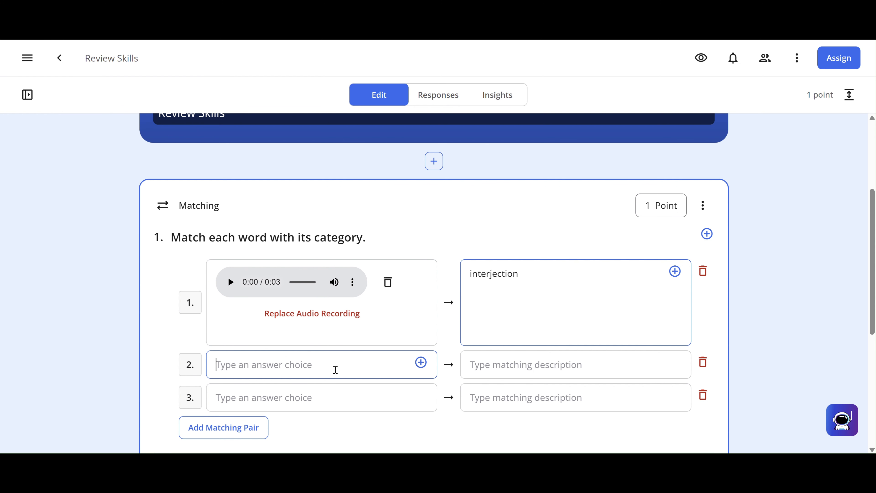
{"action": "left_click", "coordinate": [421, 362]}
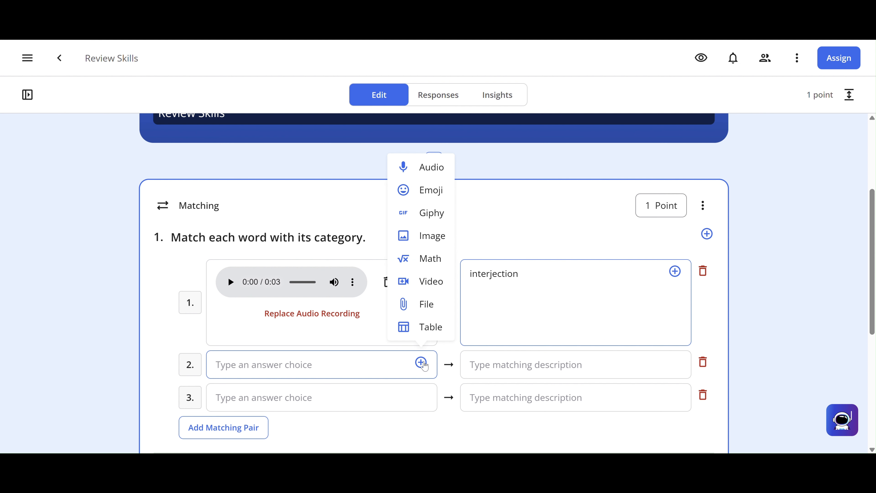
{"action": "left_click", "coordinate": [421, 165]}
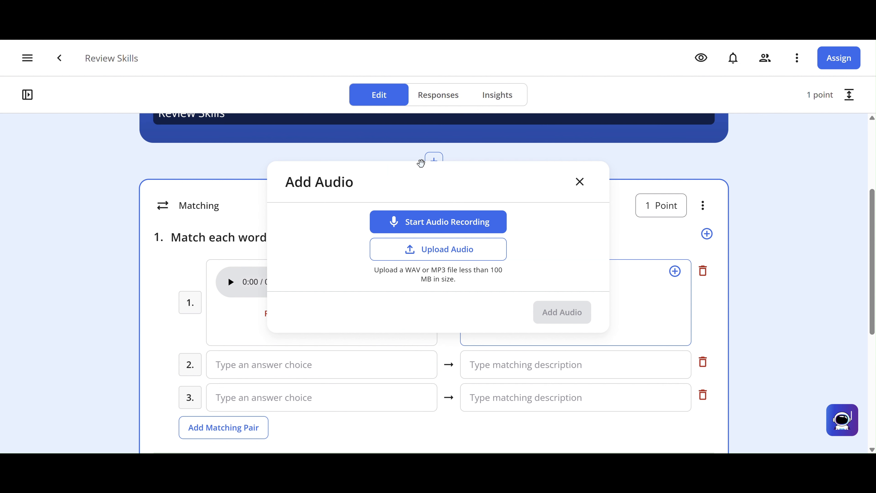
{"action": "left_click", "coordinate": [419, 227]}
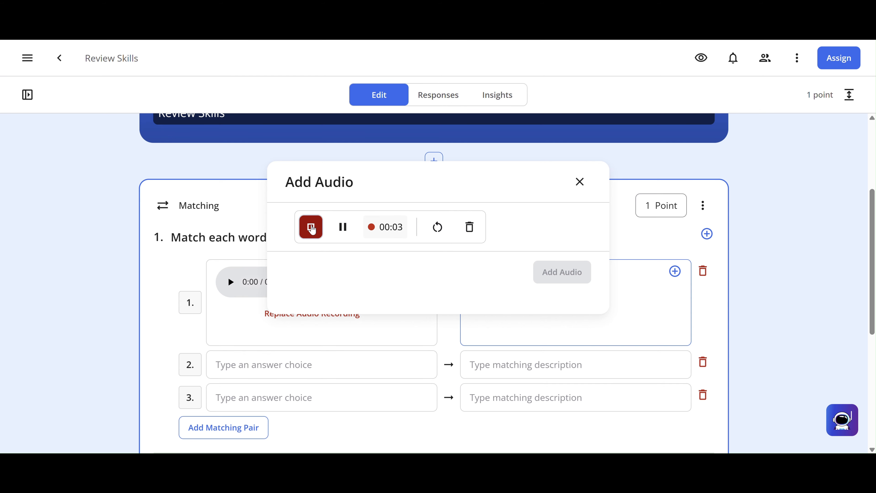
{"action": "left_click", "coordinate": [311, 226]}
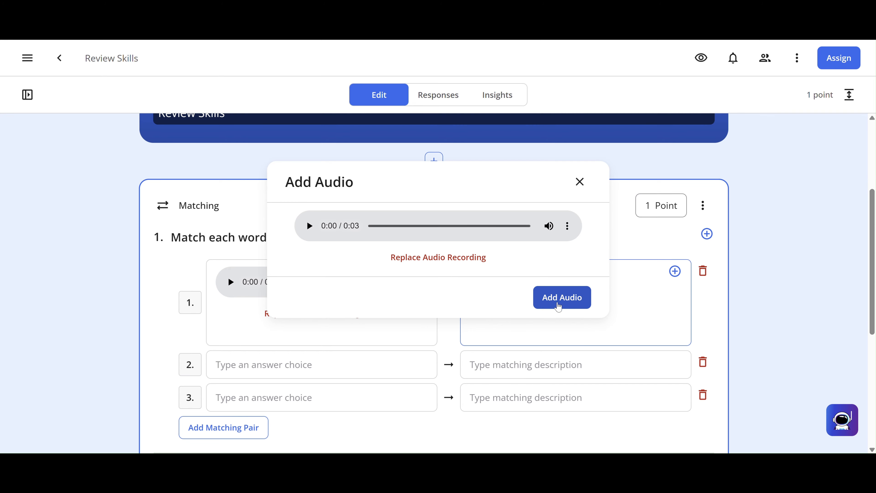
{"action": "left_click", "coordinate": [562, 297]}
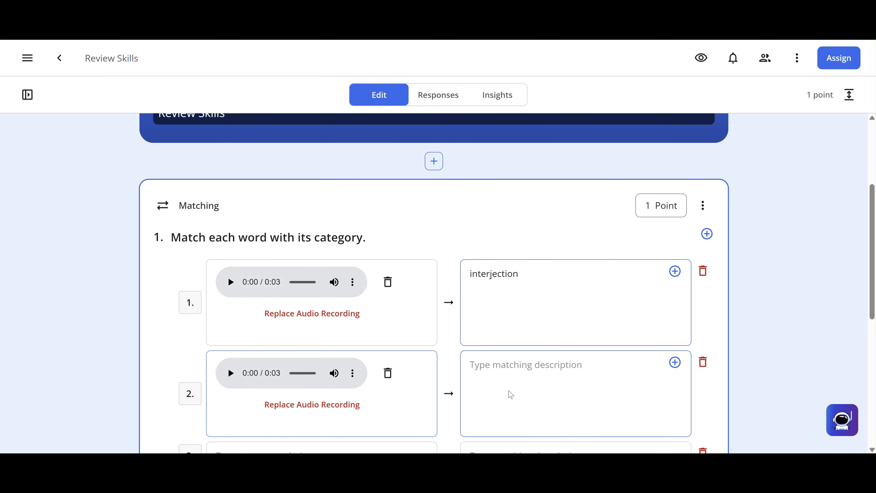
Enter "onomatopoeia" as the matching description of the second pair.
{"action": "left_click", "coordinate": [527, 371]}
{"action": "type", "text": "ono"}
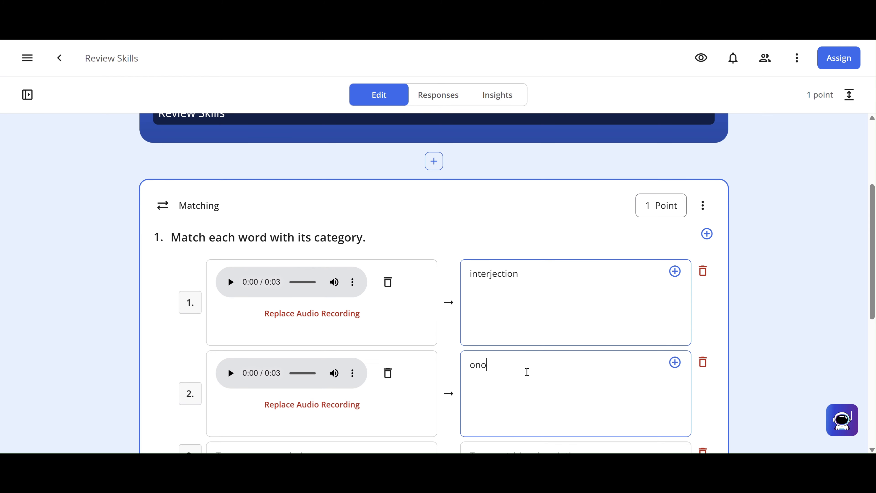
{"action": "type", "text": "matopoeia"}
Record an audio clip of about 2 seconds, play it back, and add it as the third answer choice.
{"action": "scroll", "coordinate": [526, 371], "scroll_direction": "down", "scroll_amount": 2}
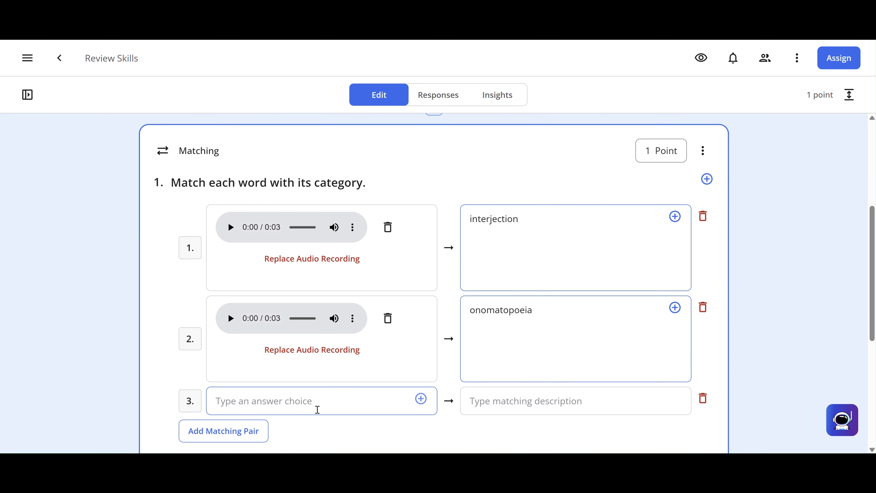
{"action": "left_click", "coordinate": [421, 399]}
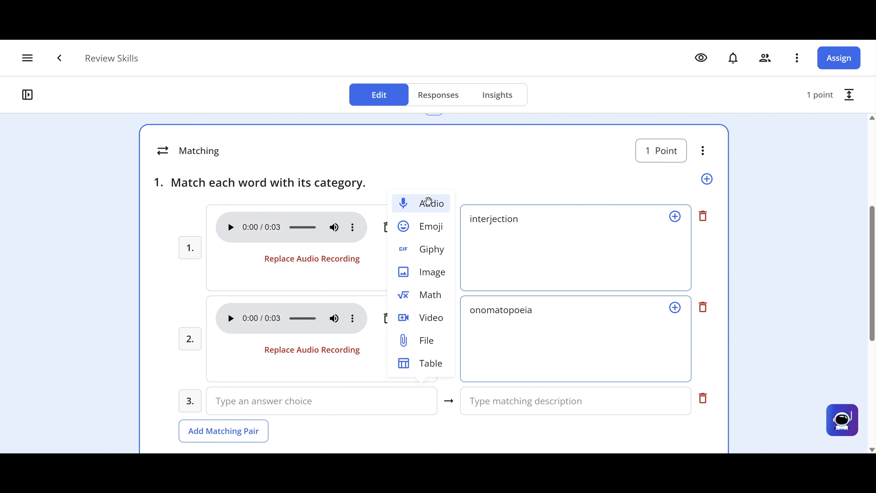
{"action": "left_click", "coordinate": [429, 205]}
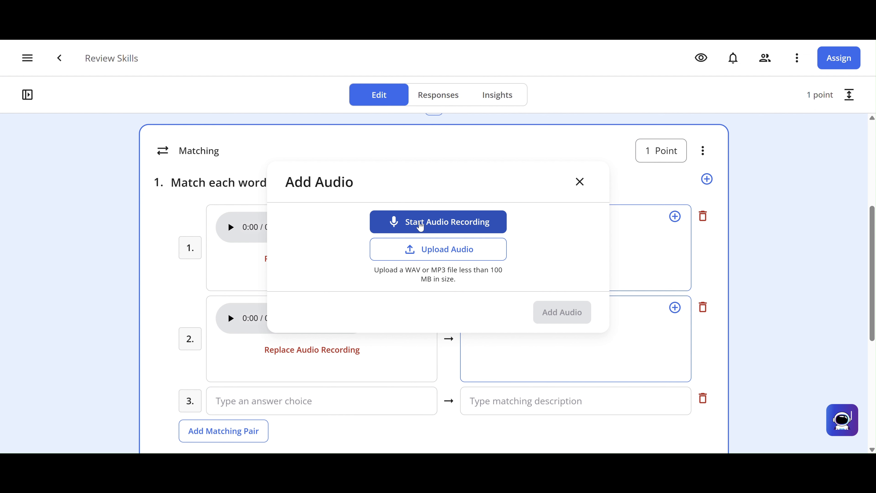
{"action": "left_click", "coordinate": [420, 226]}
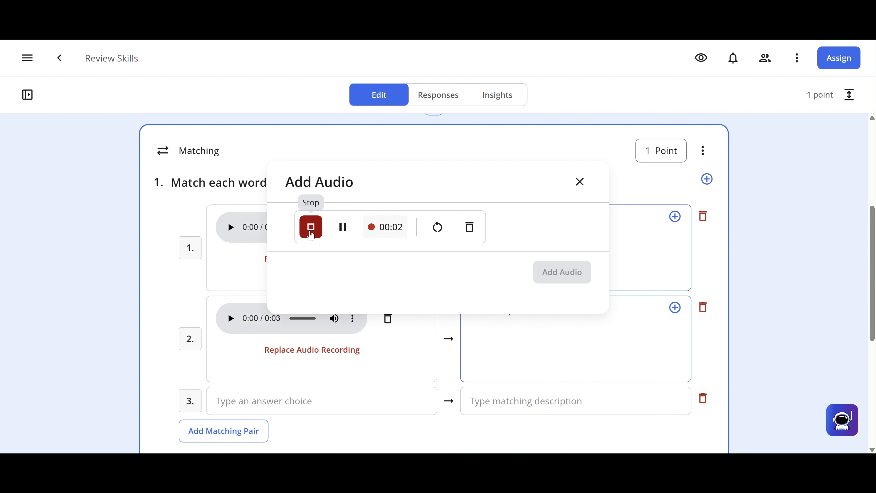
{"action": "left_click", "coordinate": [310, 227]}
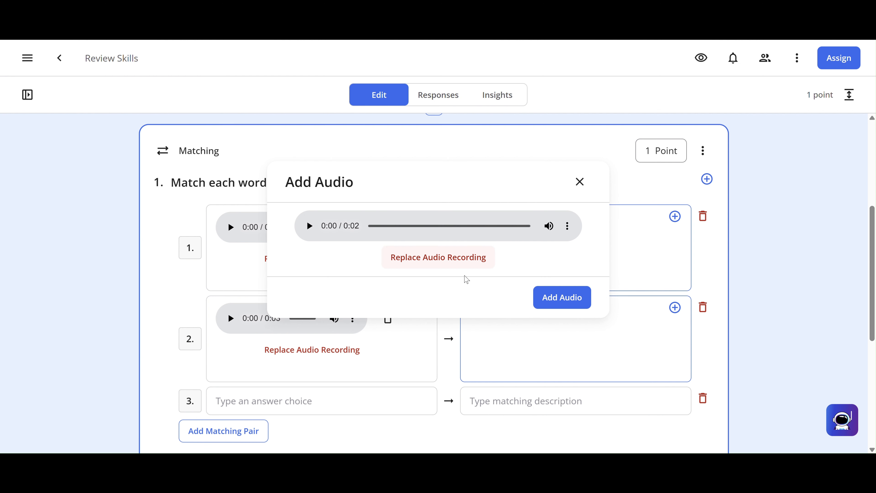
{"action": "left_click", "coordinate": [305, 226]}
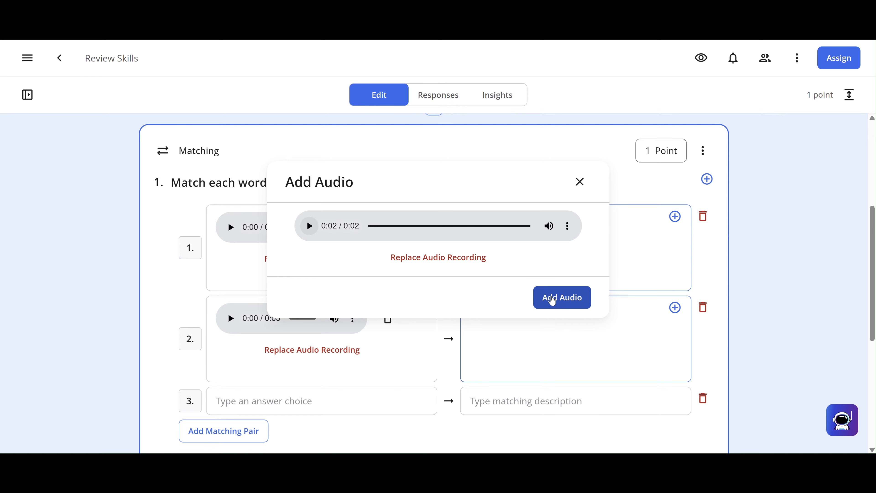
{"action": "left_click", "coordinate": [552, 299]}
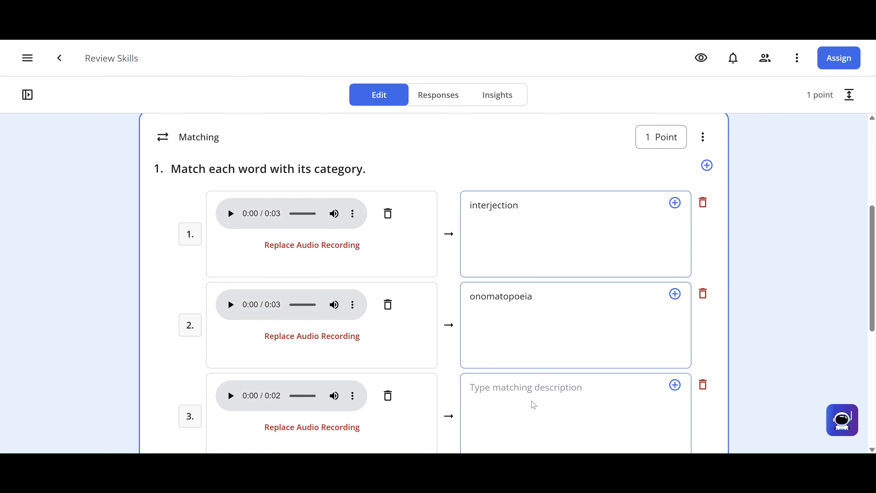
Enter "preposition" as the third pair's matching description and set the question's value to 3 points.
{"action": "left_click", "coordinate": [521, 385]}
{"action": "type", "text": "preposition"}
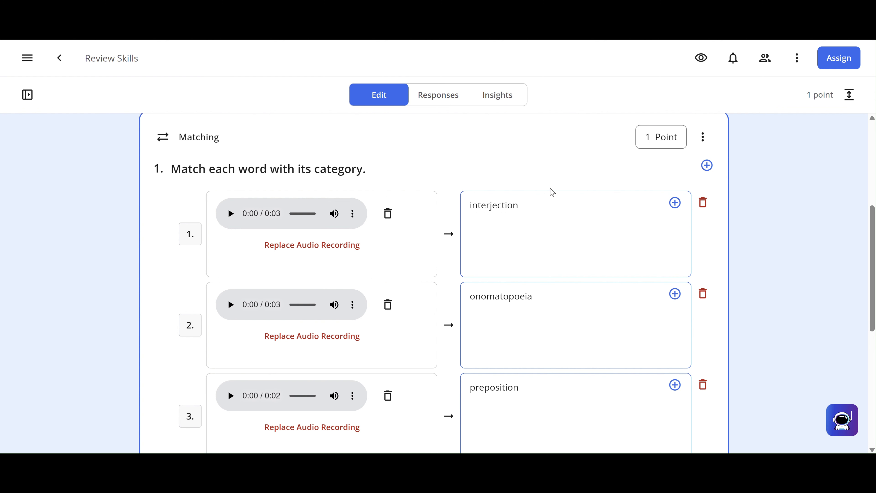
{"action": "left_click", "coordinate": [646, 135]}
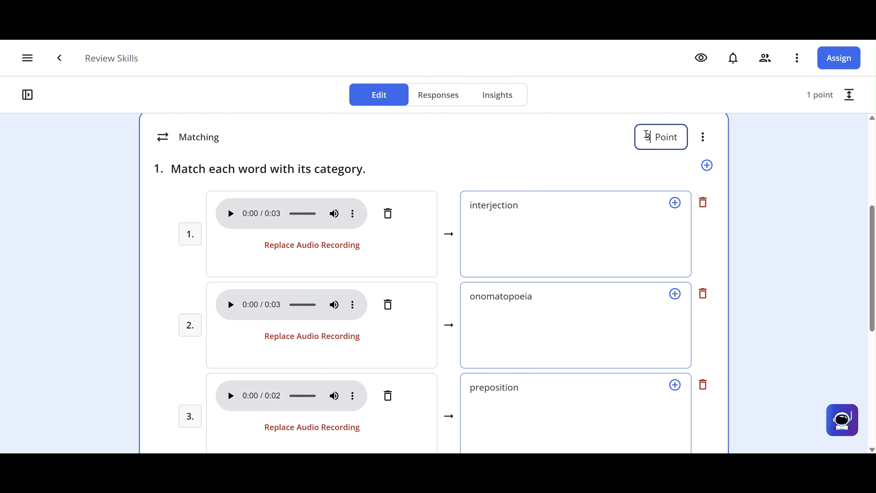
{"action": "left_click", "coordinate": [628, 159]}
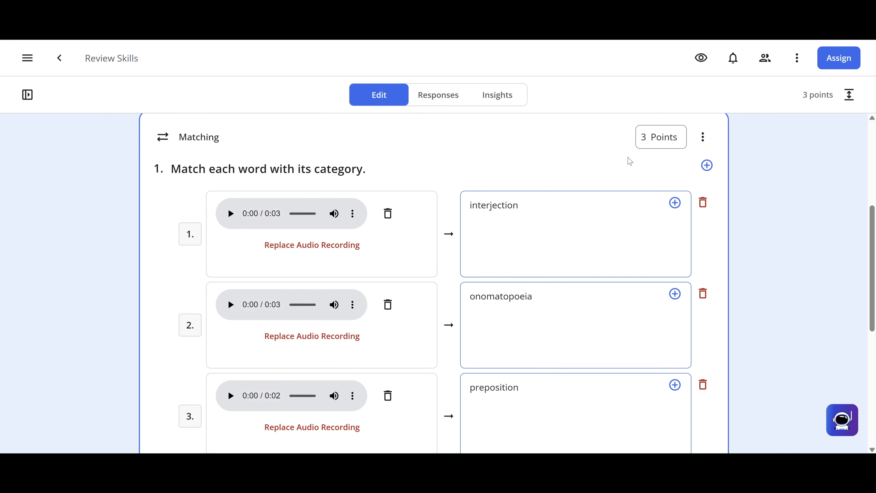
Make the matching question required and allow partial credit in its settings.
{"action": "scroll", "coordinate": [628, 159], "scroll_direction": "down", "scroll_amount": 6}
{"action": "scroll", "coordinate": [628, 159], "scroll_direction": "down", "scroll_amount": 2}
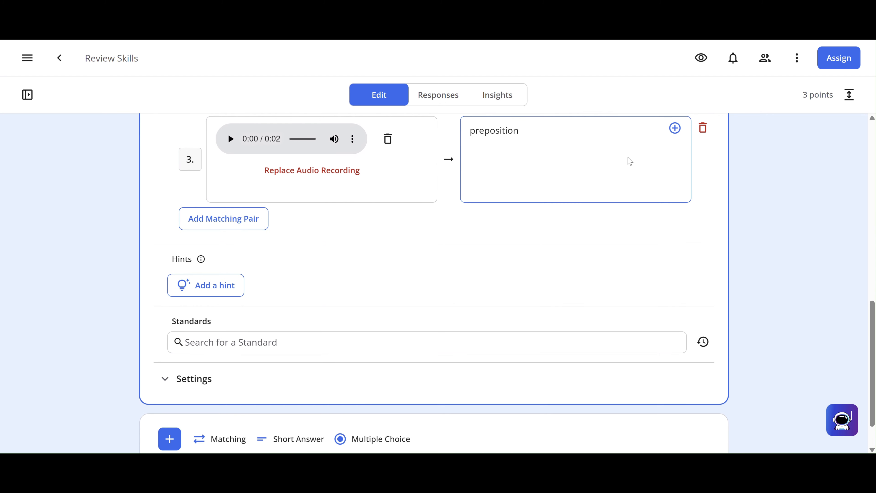
{"action": "left_click", "coordinate": [509, 378]}
{"action": "scroll", "coordinate": [509, 377], "scroll_direction": "down", "scroll_amount": 3}
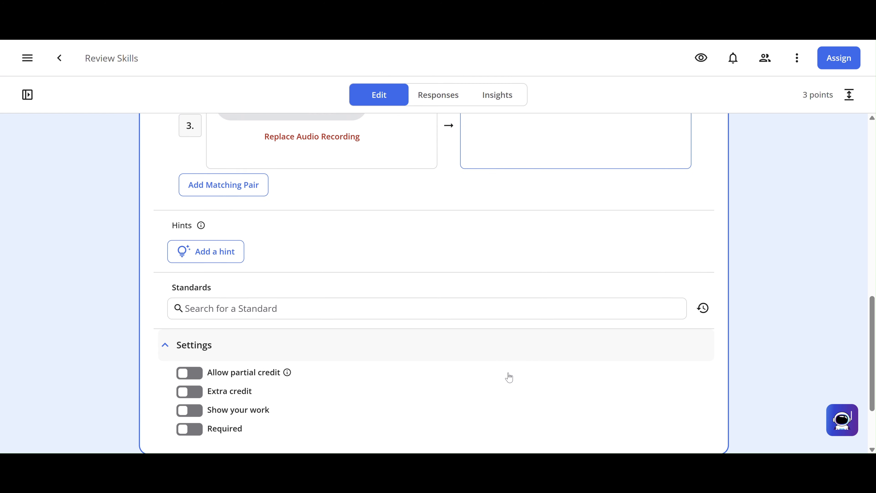
{"action": "left_click", "coordinate": [197, 356]}
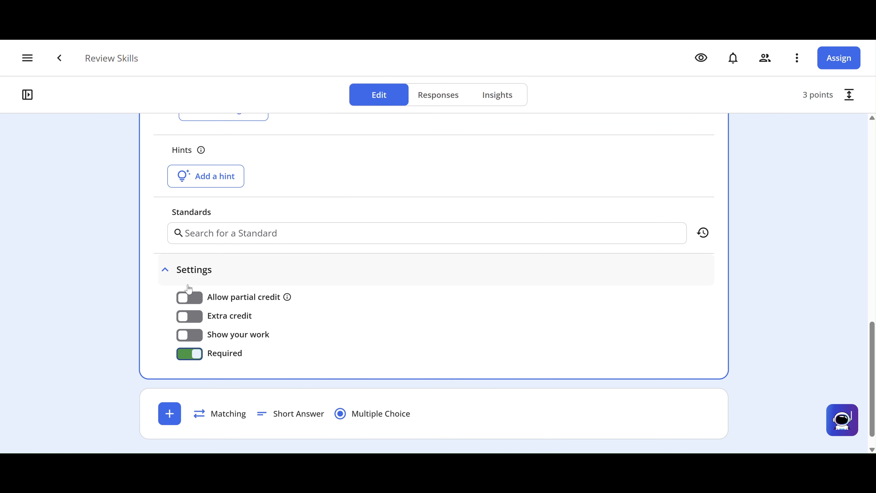
{"action": "left_click", "coordinate": [187, 298]}
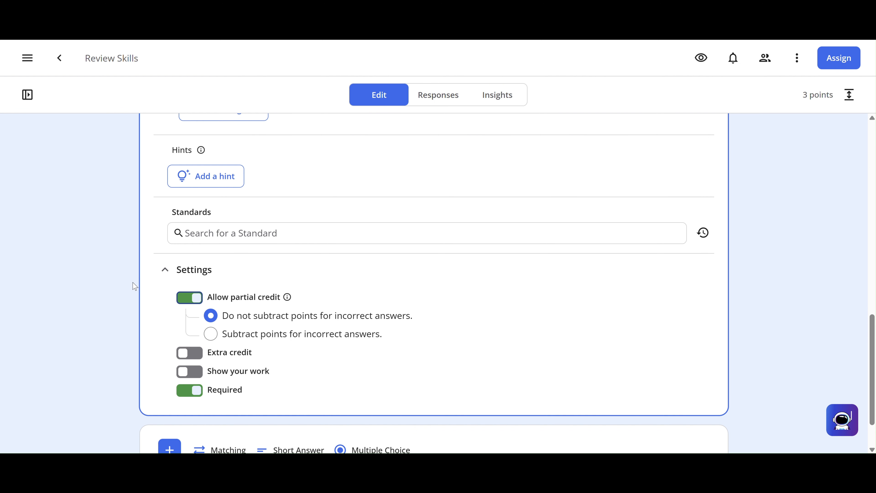
Add a second matching question with the prompt "Match each picture with their fraction".
{"action": "scroll", "coordinate": [135, 286], "scroll_direction": "down", "scroll_amount": 2}
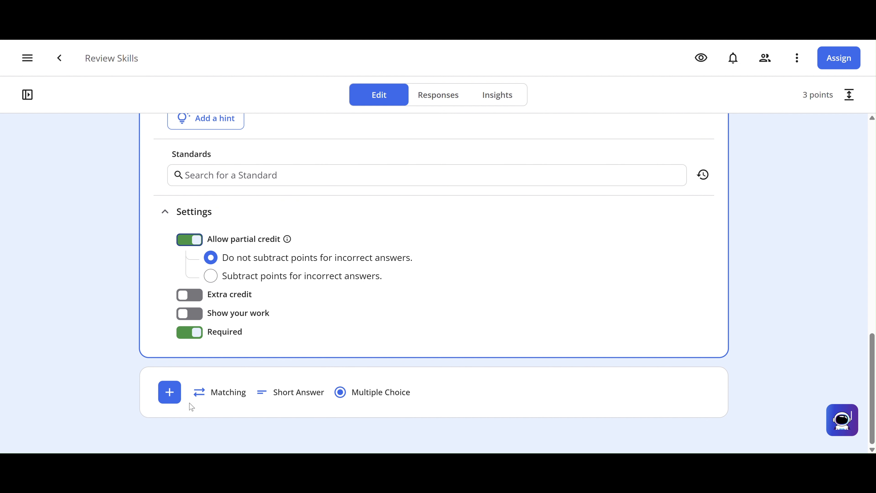
{"action": "left_click", "coordinate": [169, 392]}
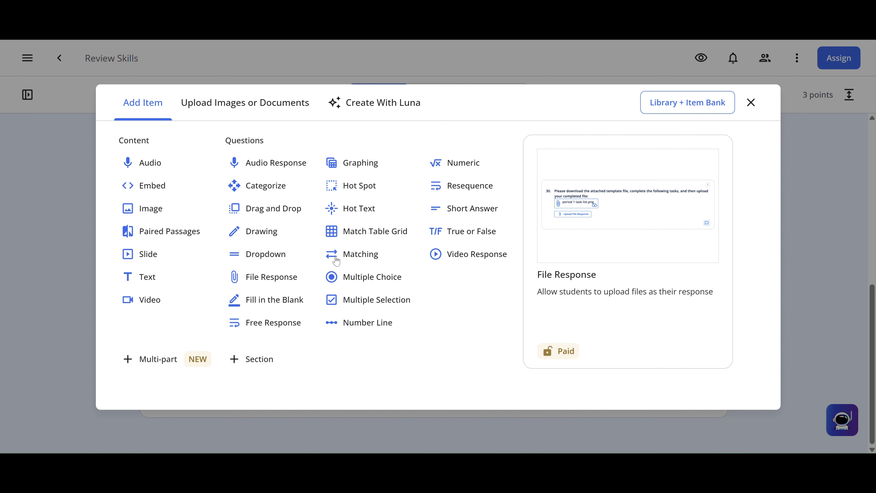
{"action": "left_click", "coordinate": [391, 253]}
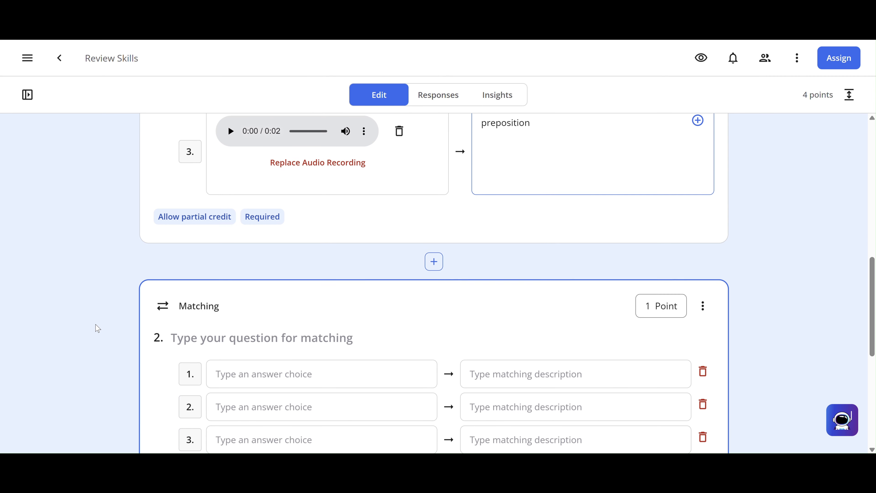
{"action": "left_click", "coordinate": [271, 251]}
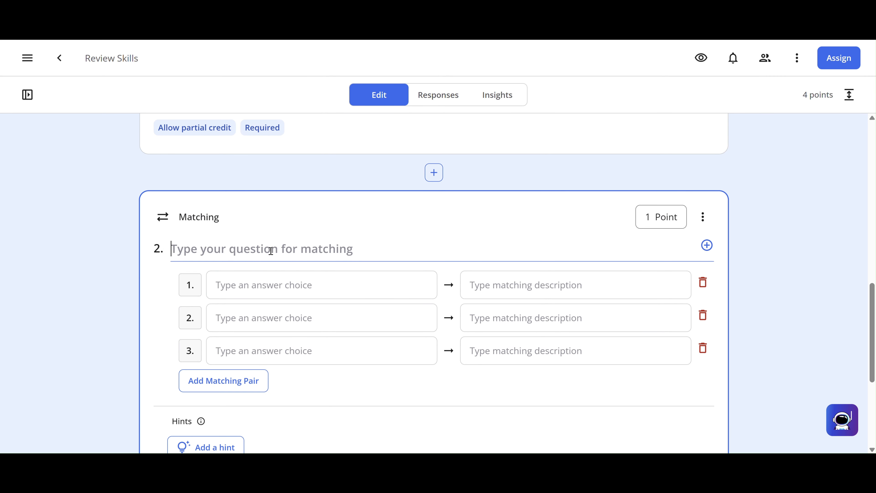
{"action": "type", "text": "Matc"}
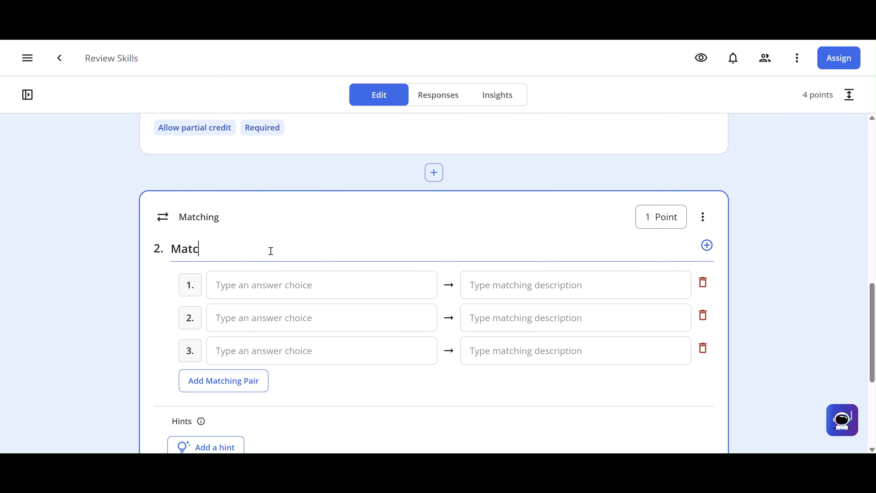
{"action": "type", "text": "h each picture with "}
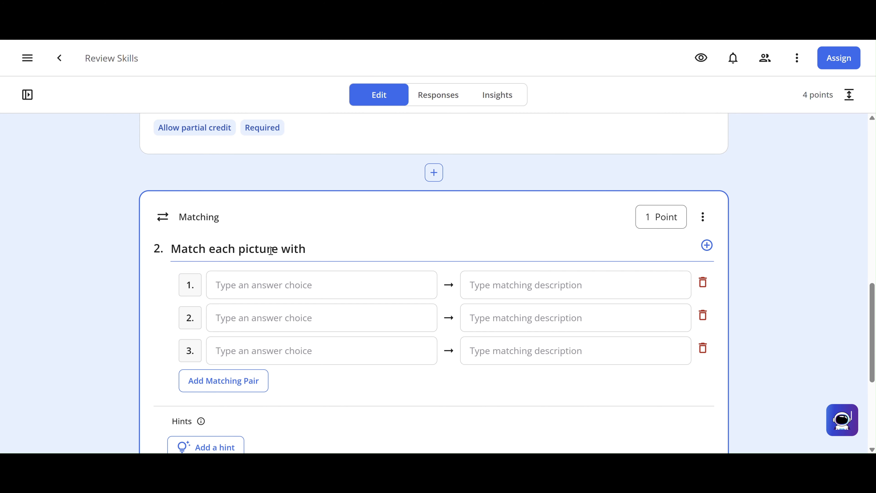
{"action": "type", "text": "their fraction"}
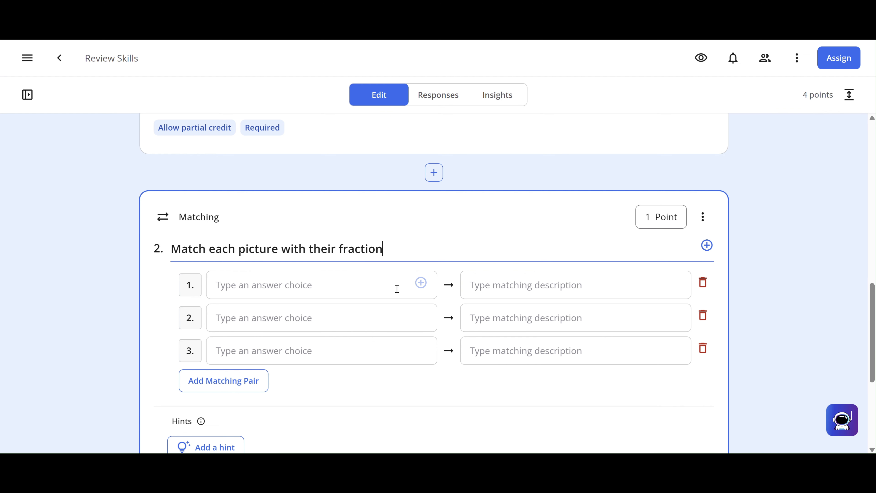
Upload the picture of a pizza with one of four quarters filled as the second question's first answer choice.
{"action": "left_click", "coordinate": [372, 290]}
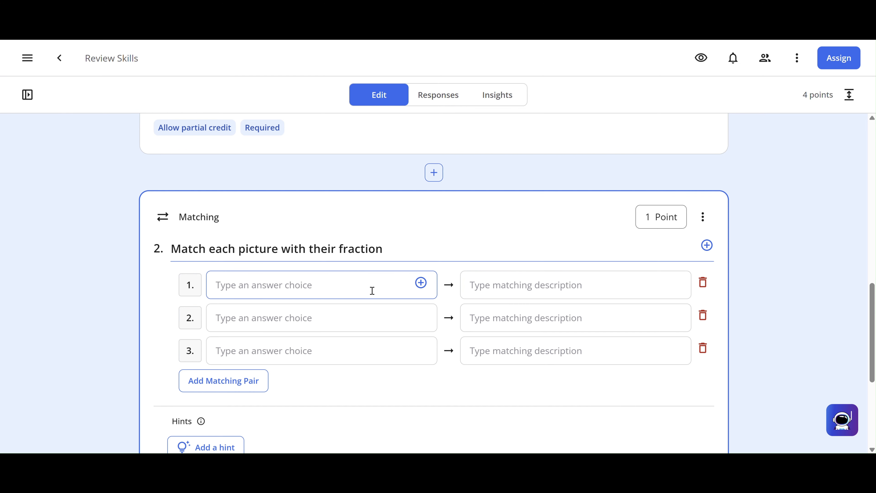
{"action": "left_click", "coordinate": [497, 286]}
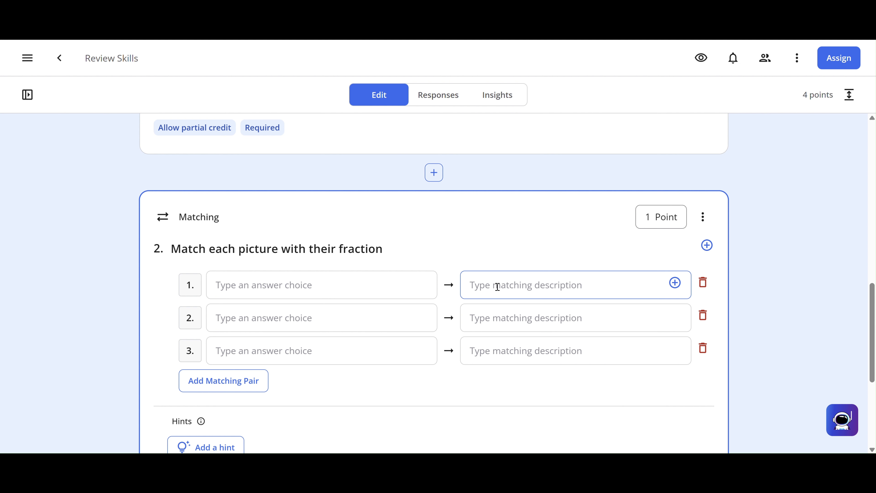
{"action": "left_click", "coordinate": [367, 289]}
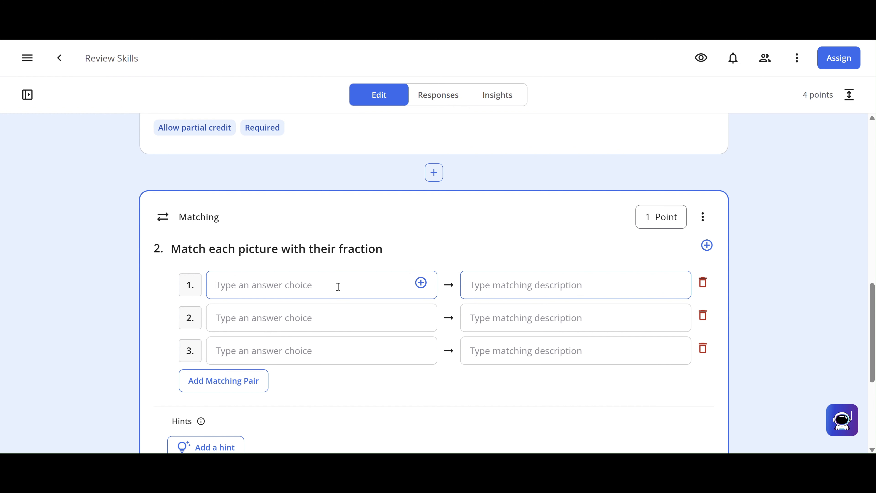
{"action": "left_click", "coordinate": [421, 284]}
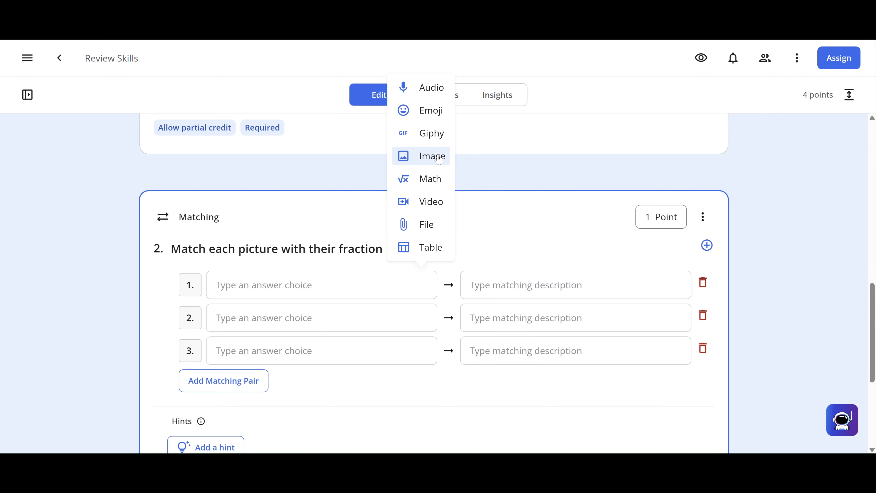
{"action": "left_click", "coordinate": [438, 159]}
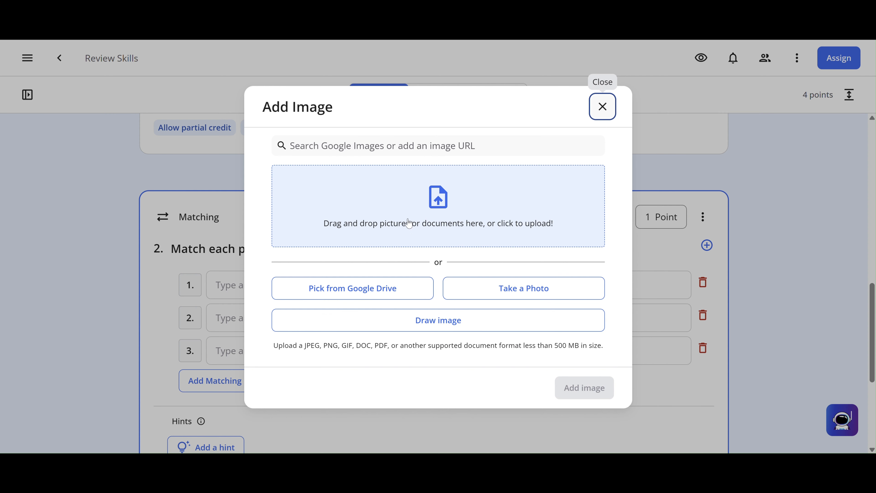
{"action": "left_click", "coordinate": [458, 214]}
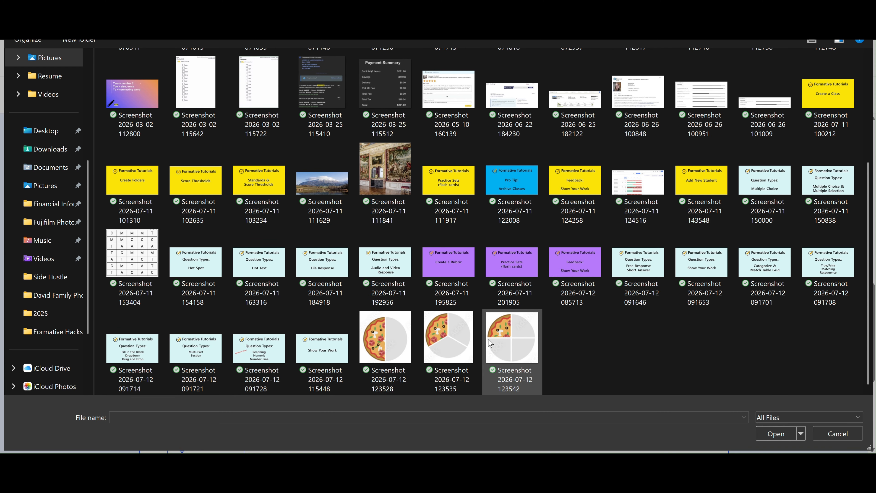
{"action": "double_click", "coordinate": [502, 343]}
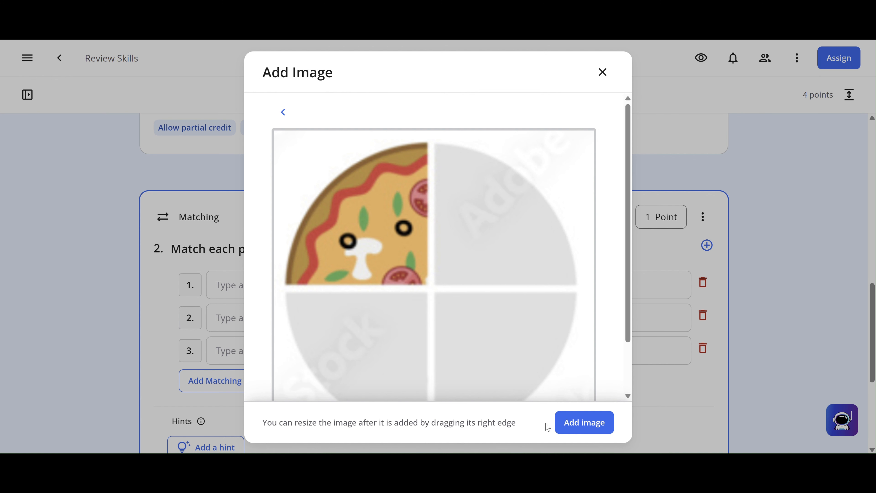
{"action": "scroll", "coordinate": [522, 324], "scroll_direction": "down", "scroll_amount": 3}
{"action": "left_click", "coordinate": [574, 422]}
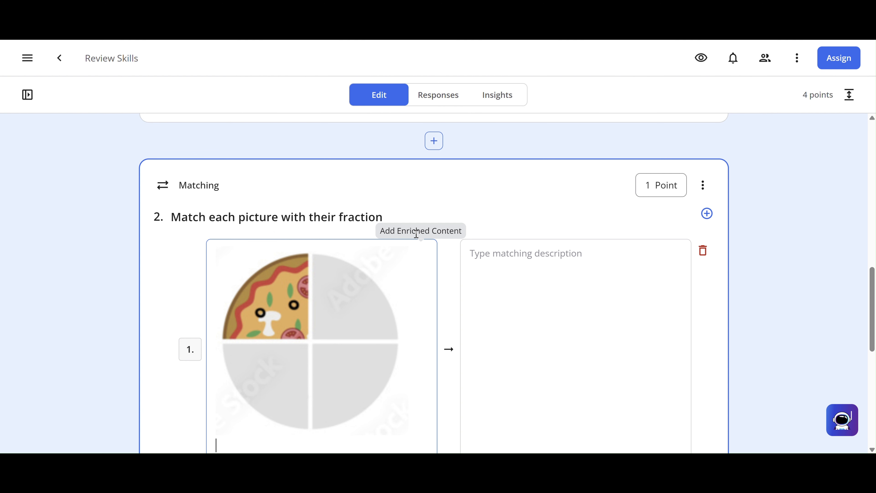
{"action": "scroll", "coordinate": [510, 276], "scroll_direction": "down", "scroll_amount": 2}
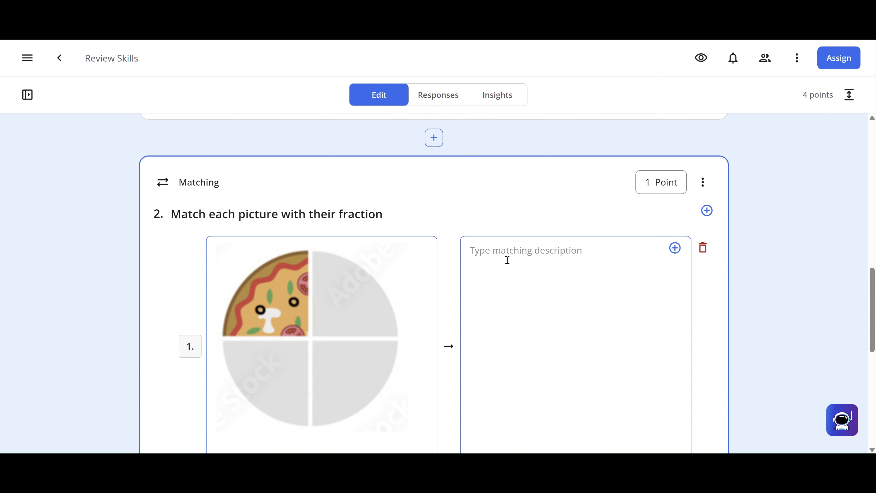
{"action": "left_click", "coordinate": [508, 264]}
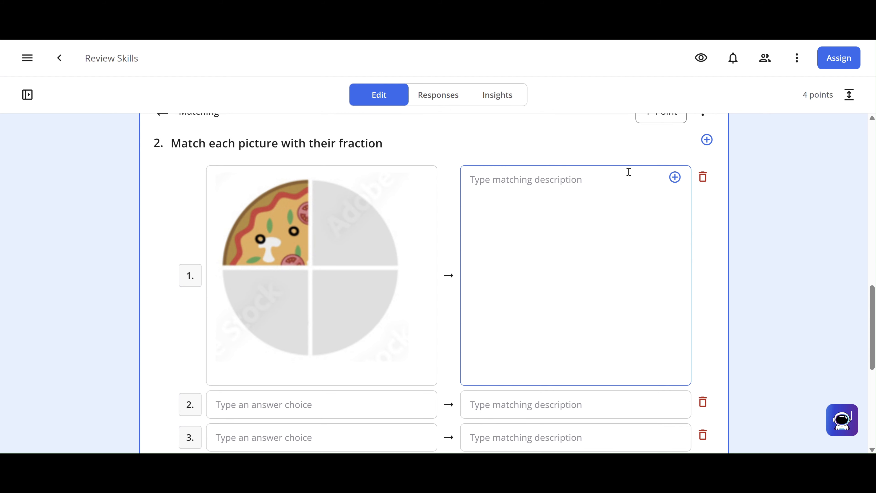
{"action": "type", "text": "one fourth"}
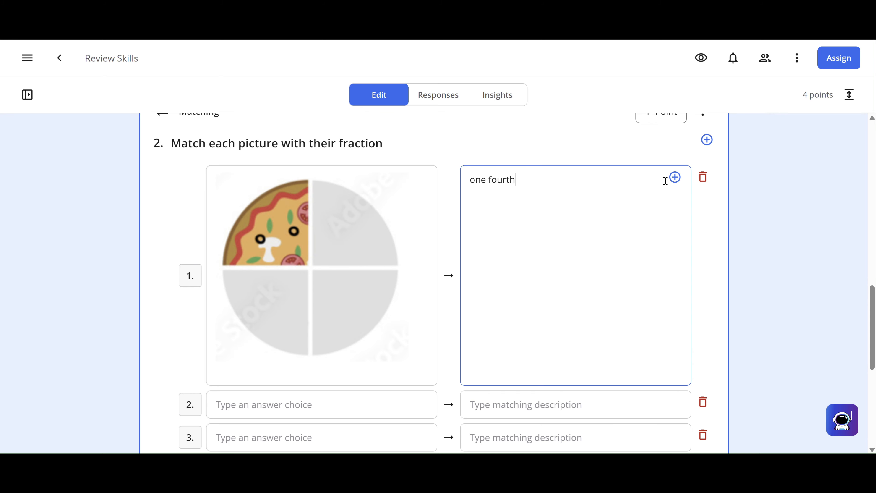
{"action": "key", "text": "BackSpace"}
{"action": "key", "text": "BackSpace"}
{"action": "key", "text": "BackSpace"}
{"action": "key", "text": "BackSpace"}
{"action": "key", "text": "BackSpace"}
{"action": "key", "text": "BackSpace"}
{"action": "key", "text": "BackSpace"}
{"action": "key", "text": "BackSpace"}
{"action": "key", "text": "BackSpace"}
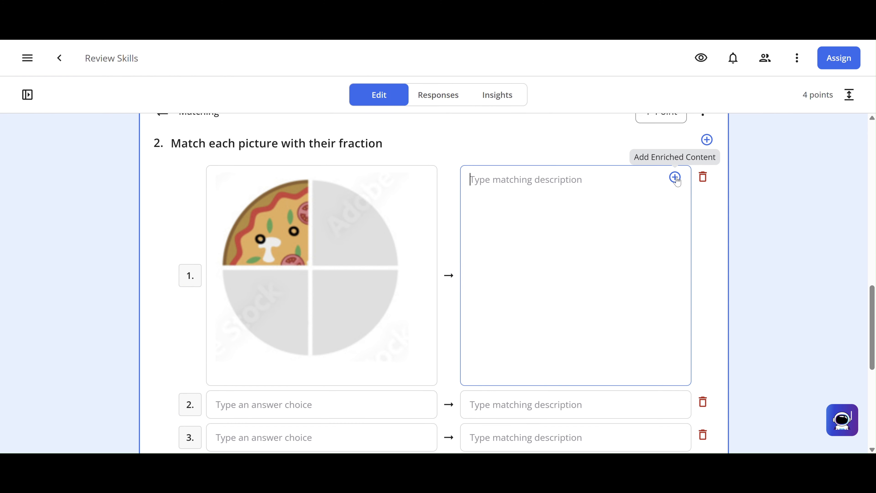
Insert the math fraction 1/4 as the matching description for the first pizza picture.
{"action": "left_click", "coordinate": [676, 177]}
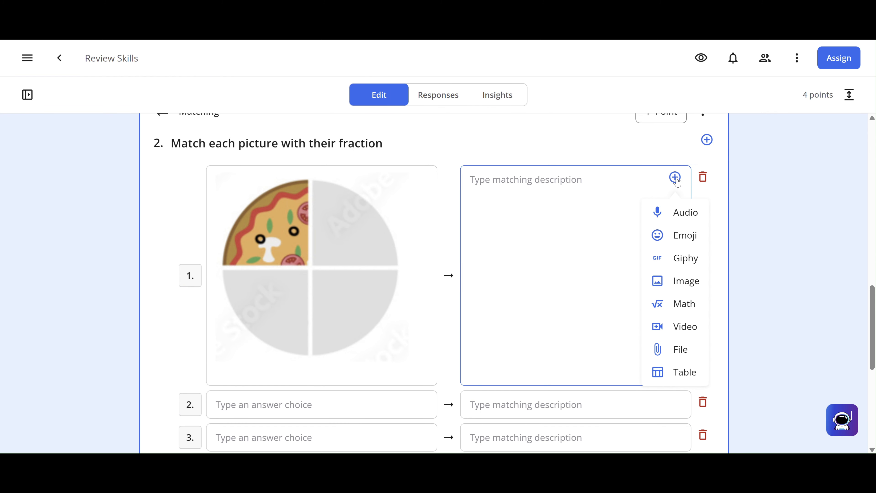
{"action": "left_click", "coordinate": [678, 303]}
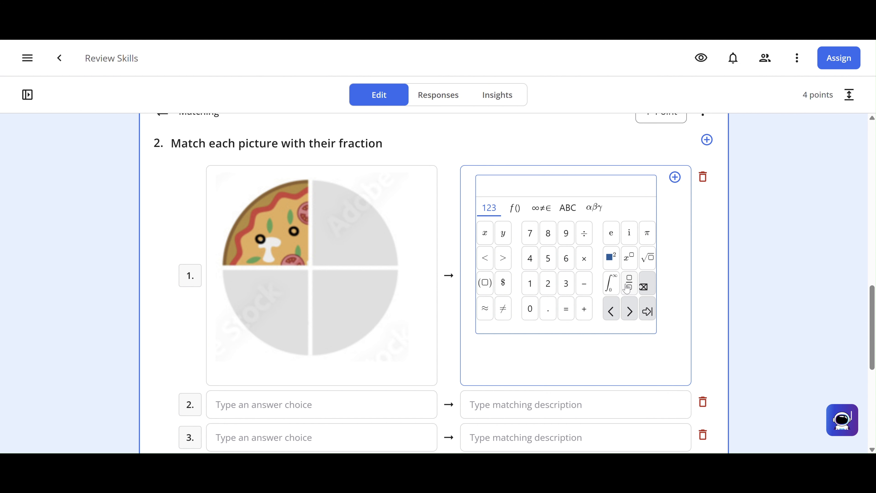
{"action": "left_click", "coordinate": [629, 283]}
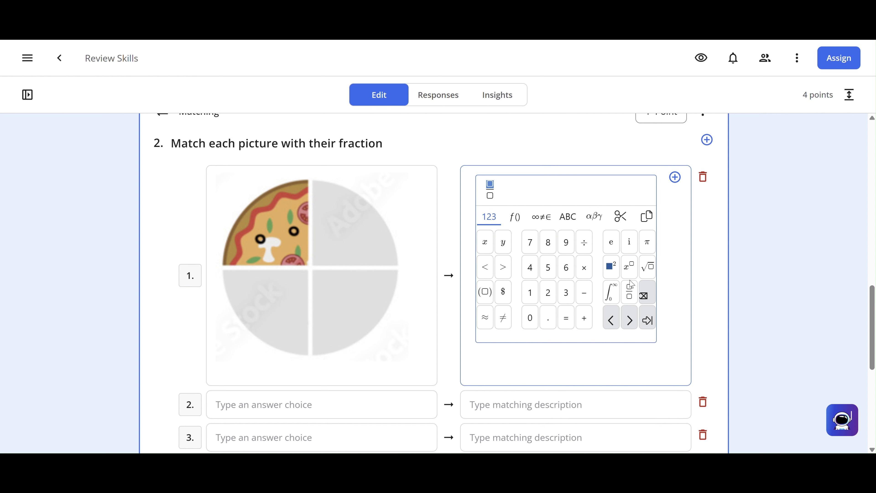
{"action": "type", "text": "1"}
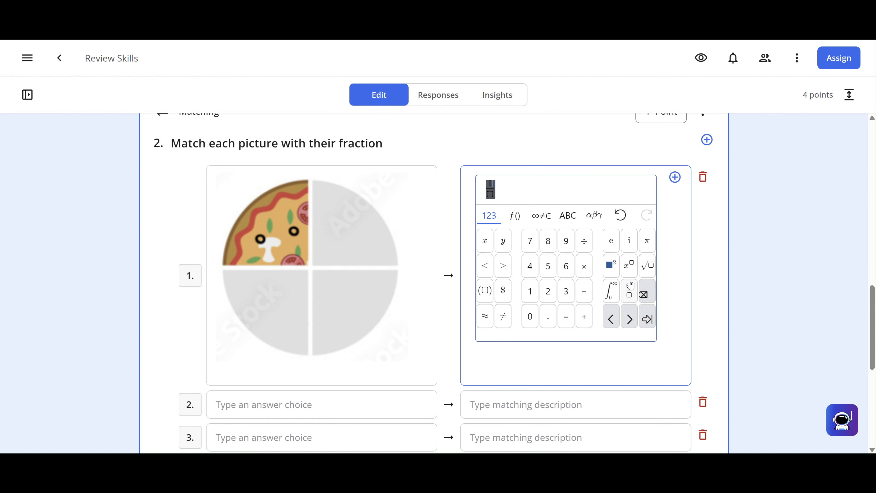
{"action": "key", "text": "Down"}
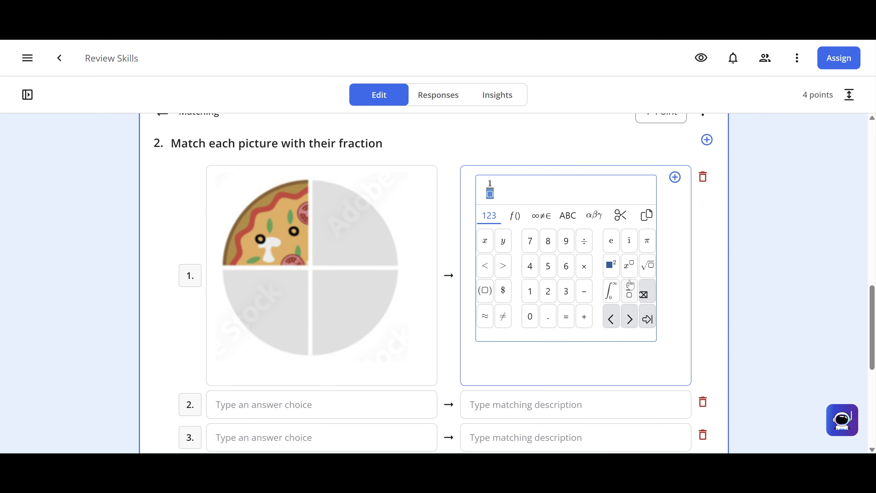
{"action": "type", "text": "4"}
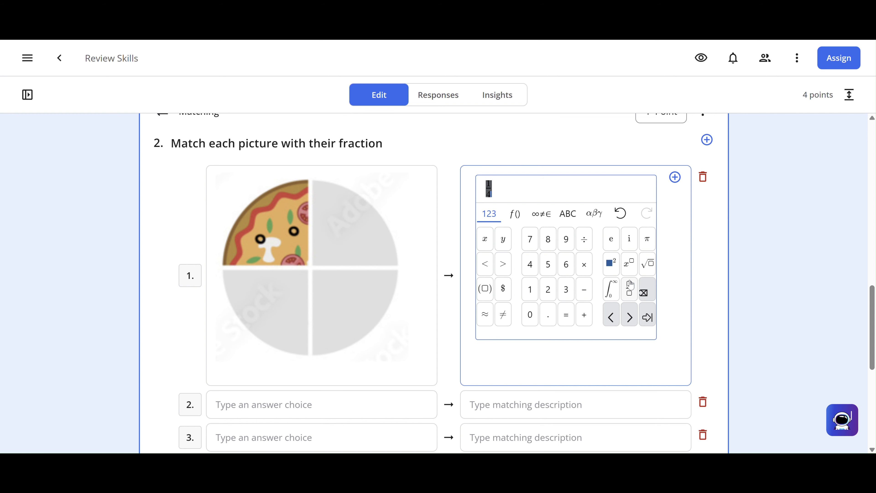
{"action": "left_click", "coordinate": [677, 283]}
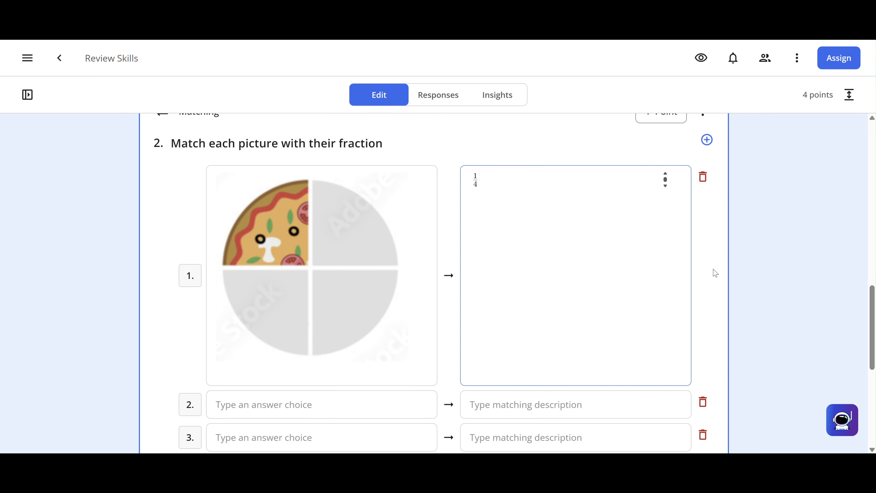
Upload the picture of a pizza with one of three thirds filled as the second answer choice.
{"action": "scroll", "coordinate": [716, 273], "scroll_direction": "down", "scroll_amount": 1}
{"action": "scroll", "coordinate": [716, 273], "scroll_direction": "down", "scroll_amount": 3}
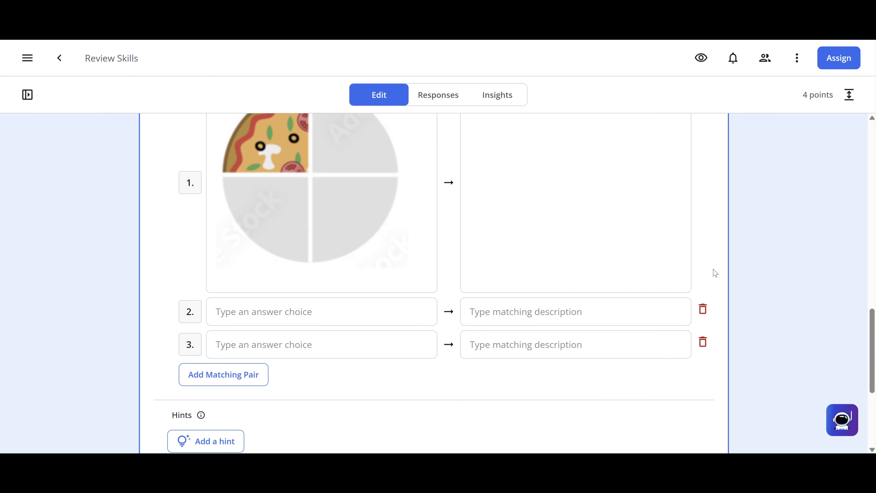
{"action": "scroll", "coordinate": [651, 250], "scroll_direction": "up", "scroll_amount": 2}
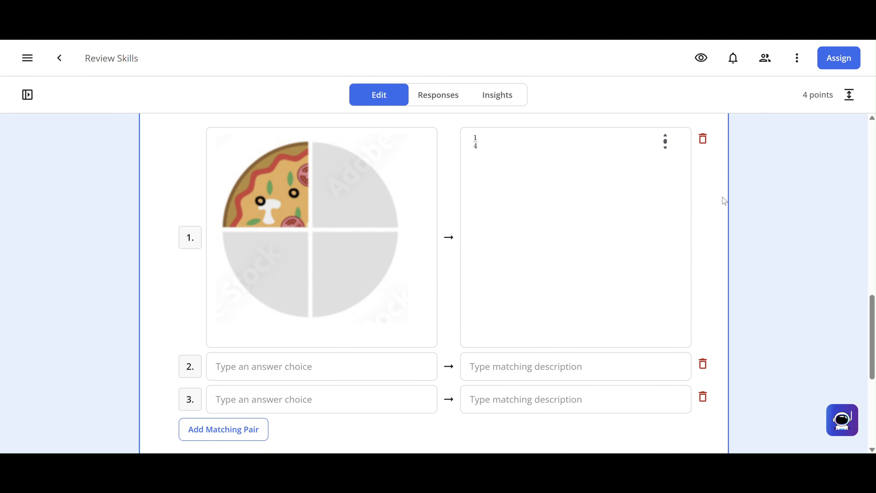
{"action": "scroll", "coordinate": [723, 200], "scroll_direction": "down", "scroll_amount": 2}
{"action": "scroll", "coordinate": [704, 190], "scroll_direction": "up", "scroll_amount": 2}
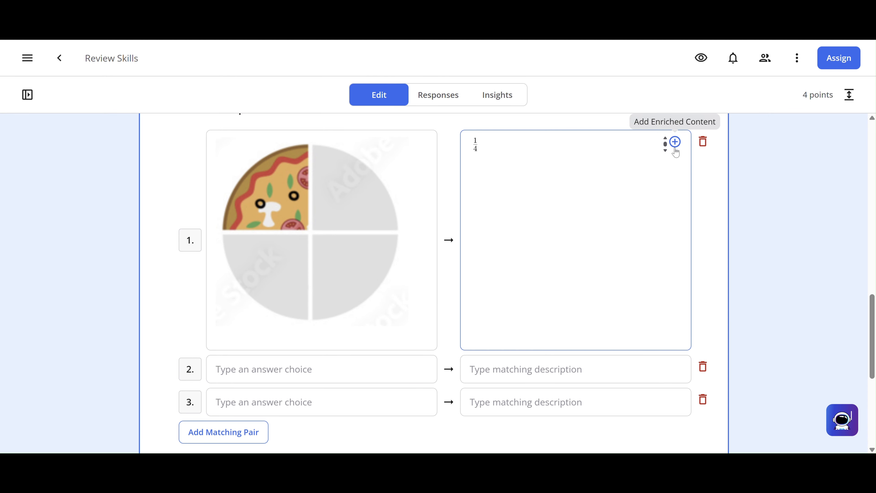
{"action": "scroll", "coordinate": [496, 257], "scroll_direction": "down", "scroll_amount": 2}
{"action": "left_click", "coordinate": [308, 305]}
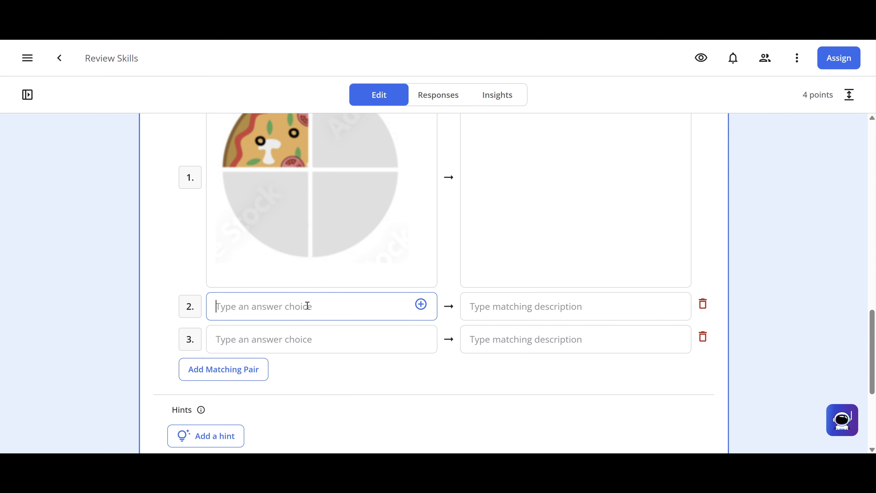
{"action": "left_click", "coordinate": [420, 304]}
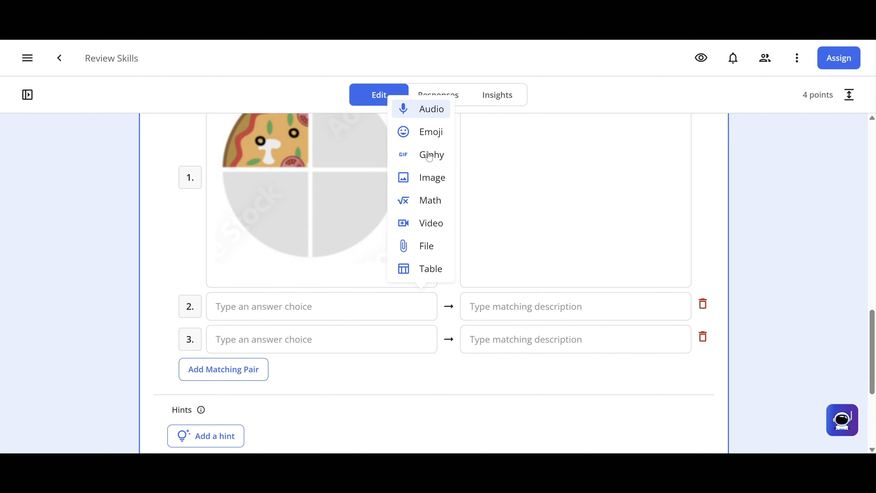
{"action": "left_click", "coordinate": [426, 178]}
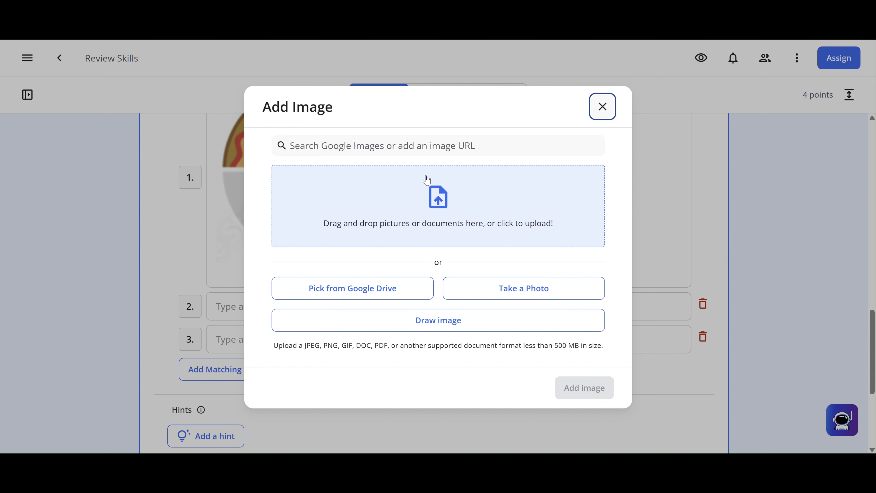
{"action": "left_click", "coordinate": [426, 179]}
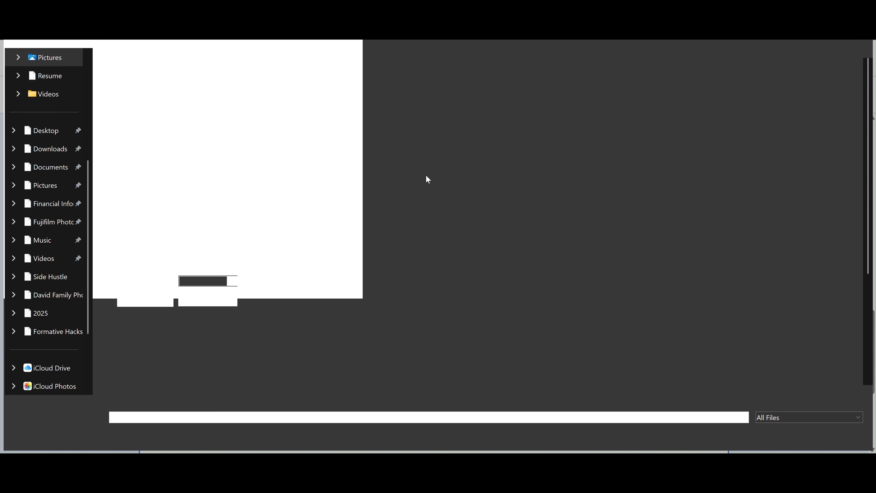
{"action": "scroll", "coordinate": [448, 302], "scroll_direction": "down", "scroll_amount": 5}
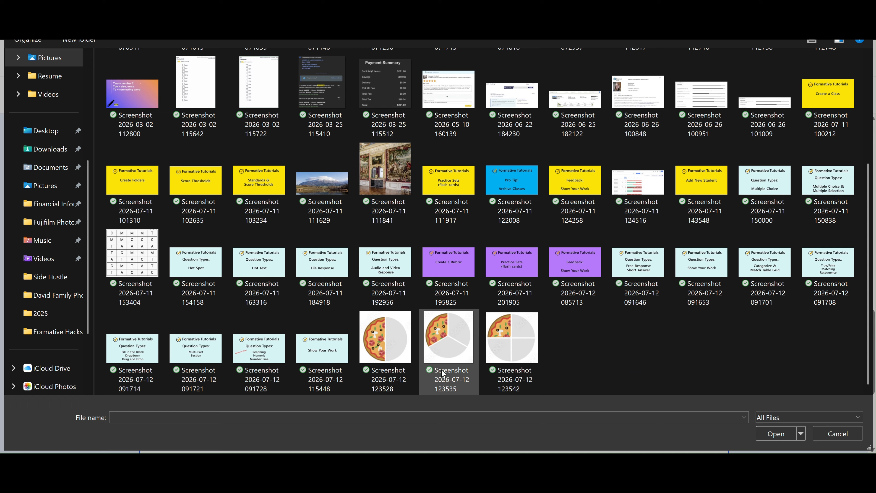
{"action": "double_click", "coordinate": [465, 345]}
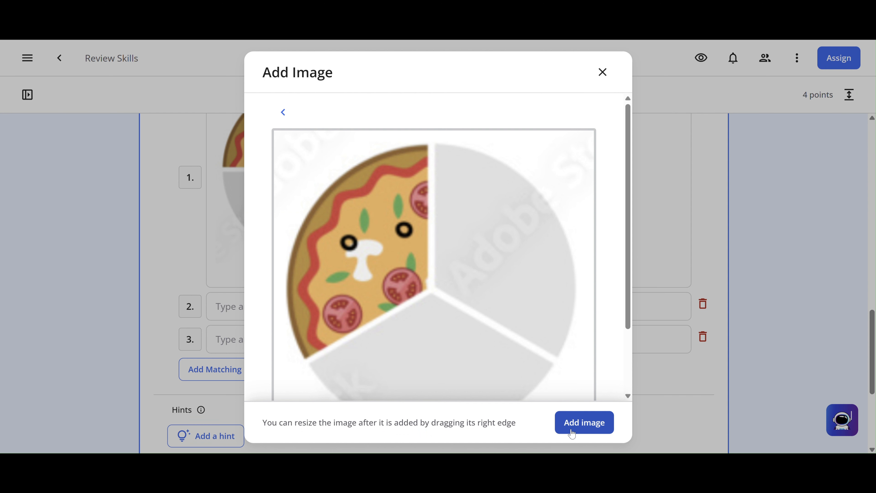
{"action": "left_click", "coordinate": [574, 428]}
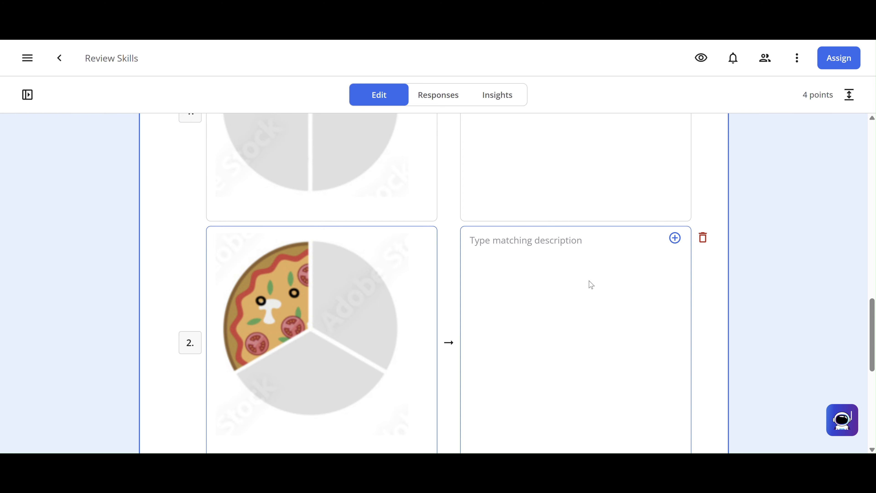
Insert the math fraction 1/3 as the second pair's matching description.
{"action": "left_click", "coordinate": [676, 238]}
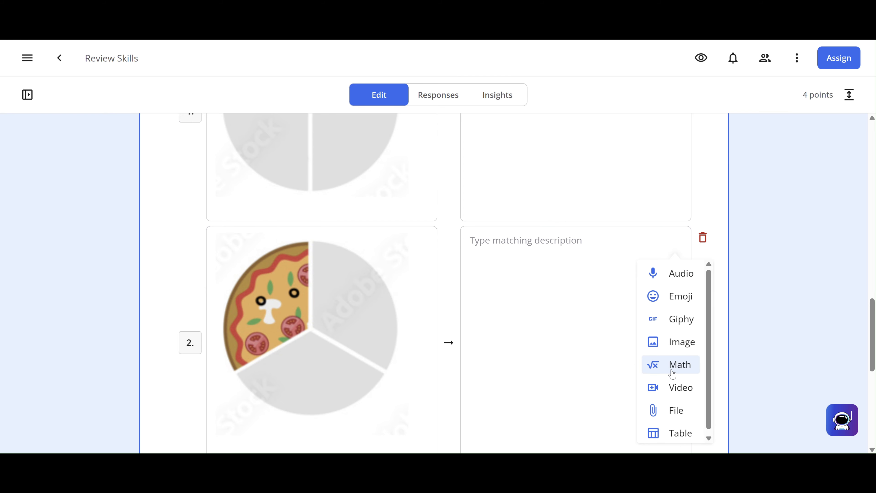
{"action": "left_click", "coordinate": [672, 372]}
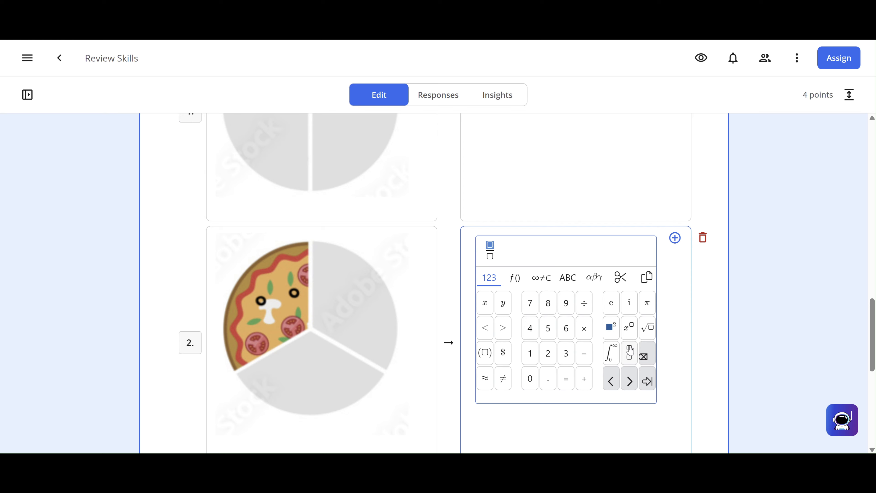
{"action": "type", "text": "1"}
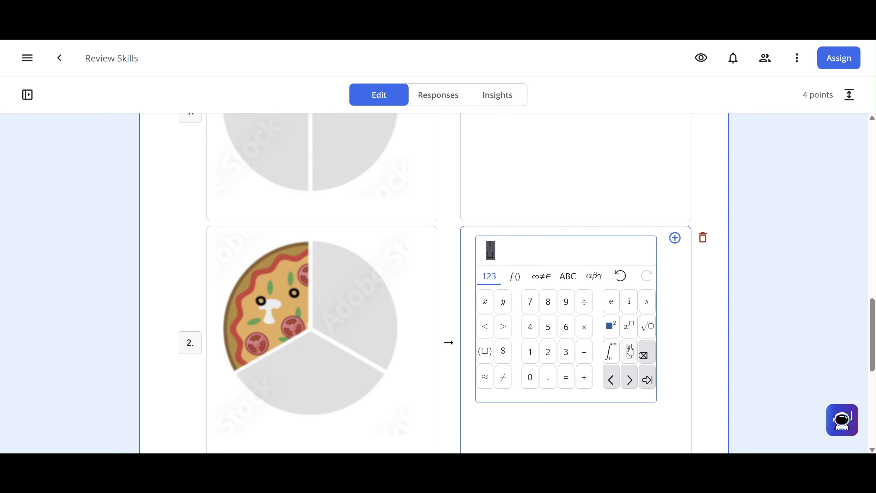
{"action": "key", "text": "Down"}
{"action": "type", "text": "3"}
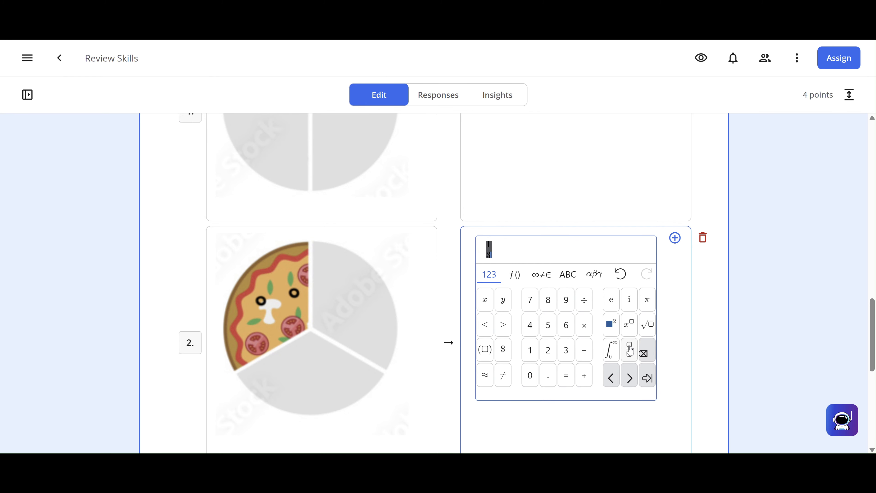
{"action": "key", "text": "Return"}
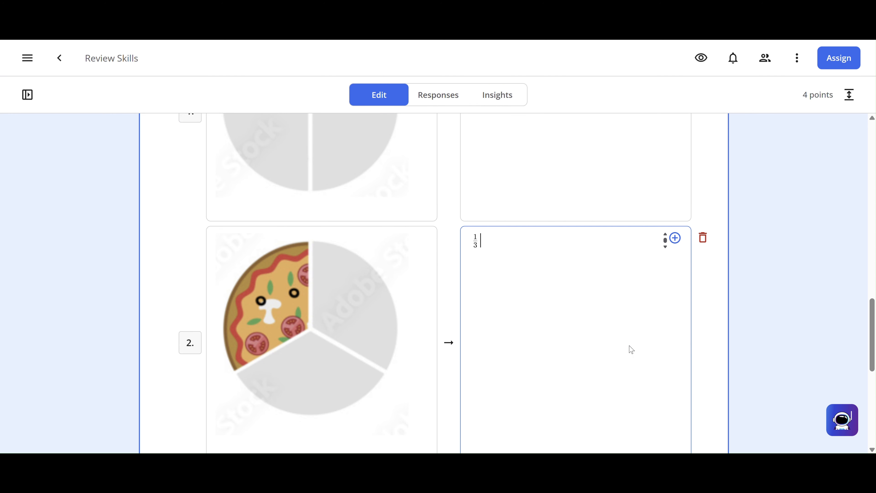
{"action": "left_click", "coordinate": [709, 339]}
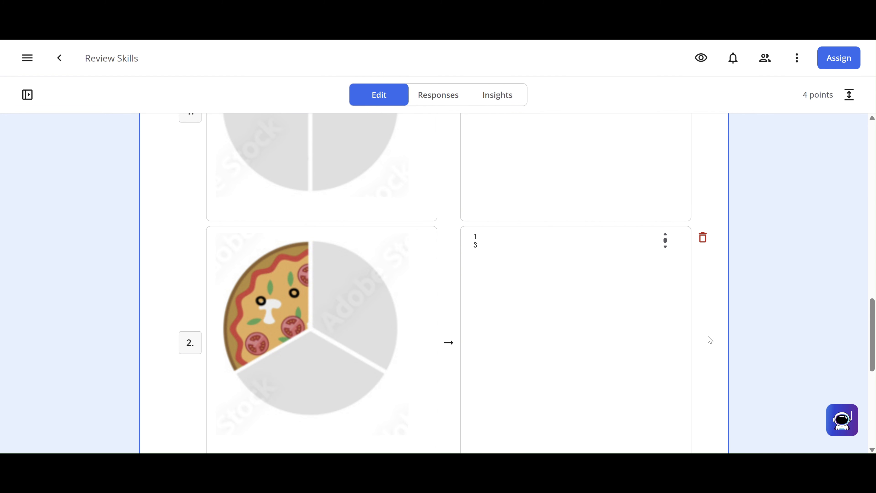
{"action": "scroll", "coordinate": [710, 340], "scroll_direction": "down", "scroll_amount": 1}
{"action": "scroll", "coordinate": [709, 338], "scroll_direction": "down", "scroll_amount": 2}
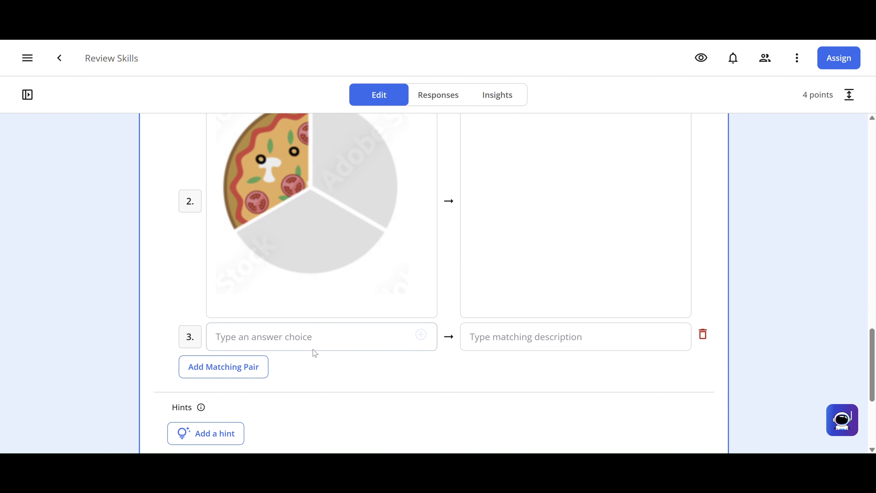
{"action": "left_click", "coordinate": [331, 340]}
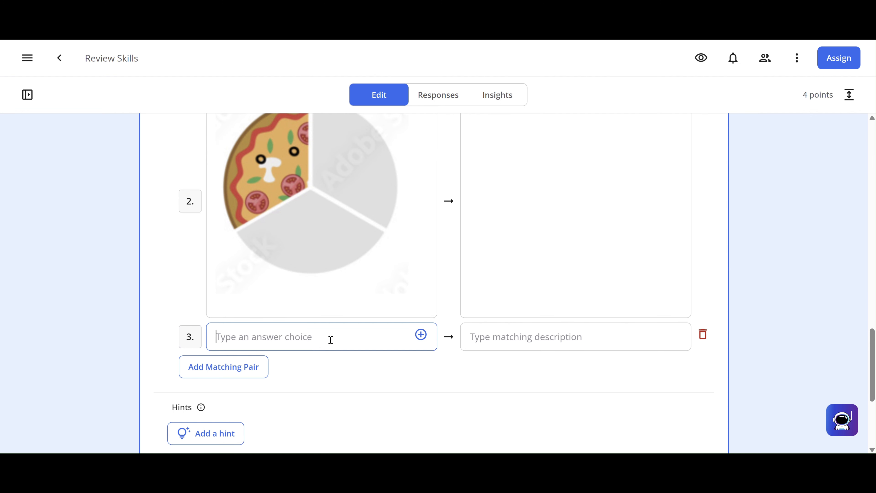
{"action": "left_click", "coordinate": [421, 335]}
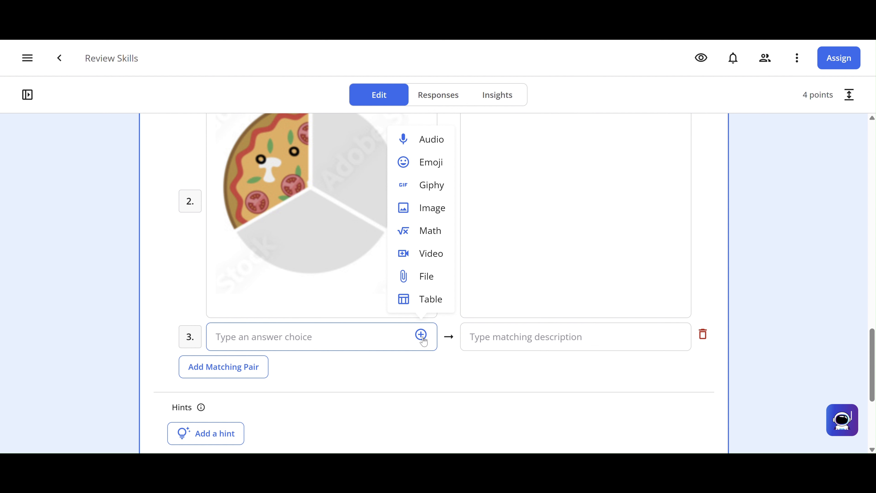
{"action": "left_click", "coordinate": [434, 213]}
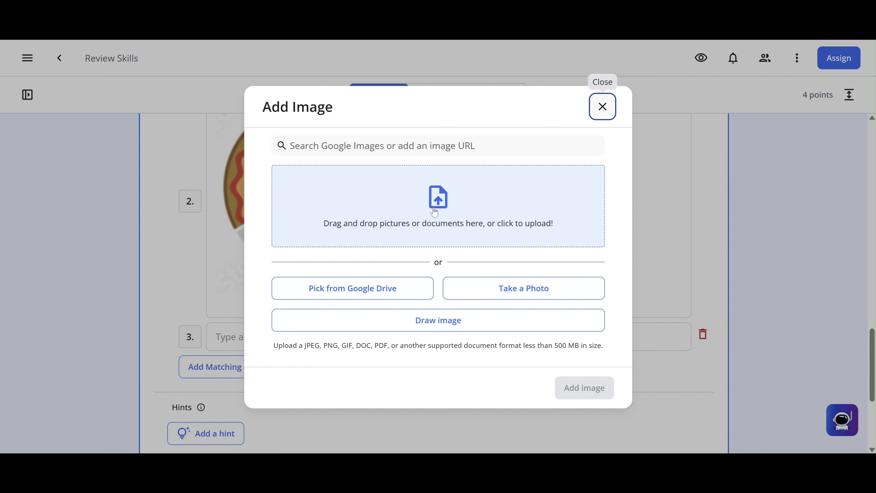
{"action": "left_click", "coordinate": [408, 197]}
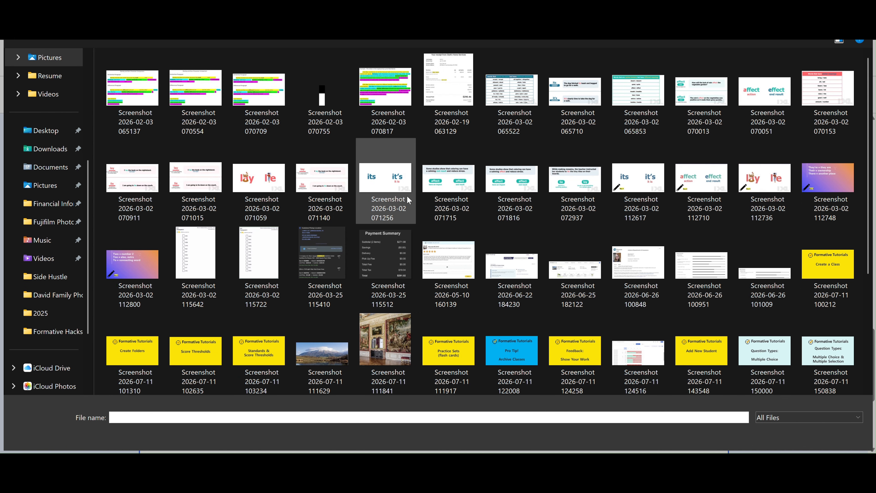
{"action": "scroll", "coordinate": [407, 195], "scroll_direction": "down", "scroll_amount": 5}
{"action": "left_click", "coordinate": [370, 327]}
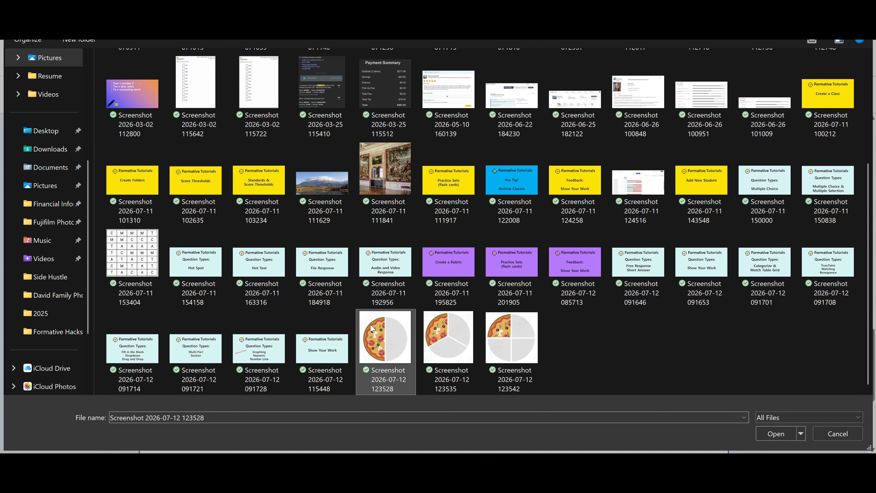
{"action": "double_click", "coordinate": [370, 327]}
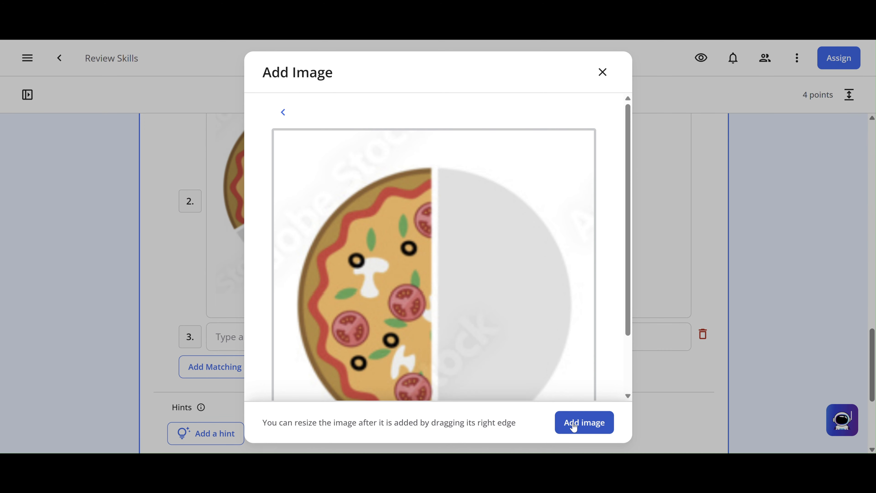
{"action": "left_click", "coordinate": [573, 426]}
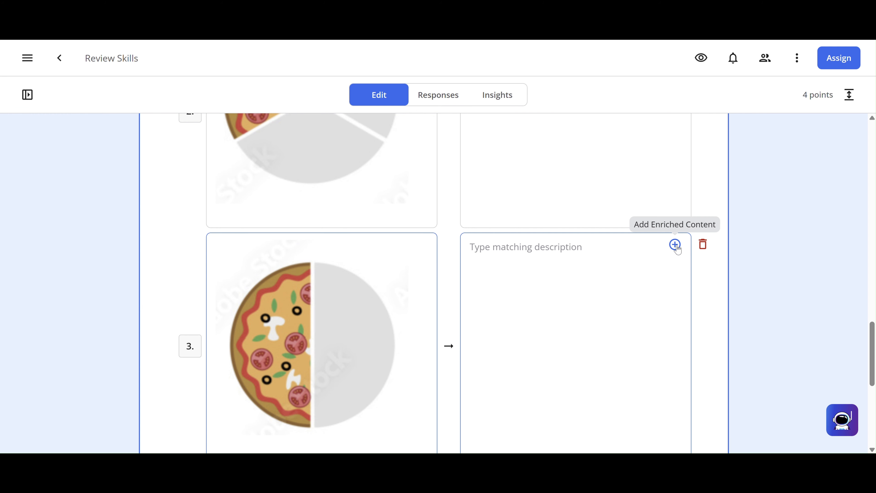
Insert the math fraction 1/2 as the matching description for the half-filled pizza picture.
{"action": "left_click", "coordinate": [675, 245]}
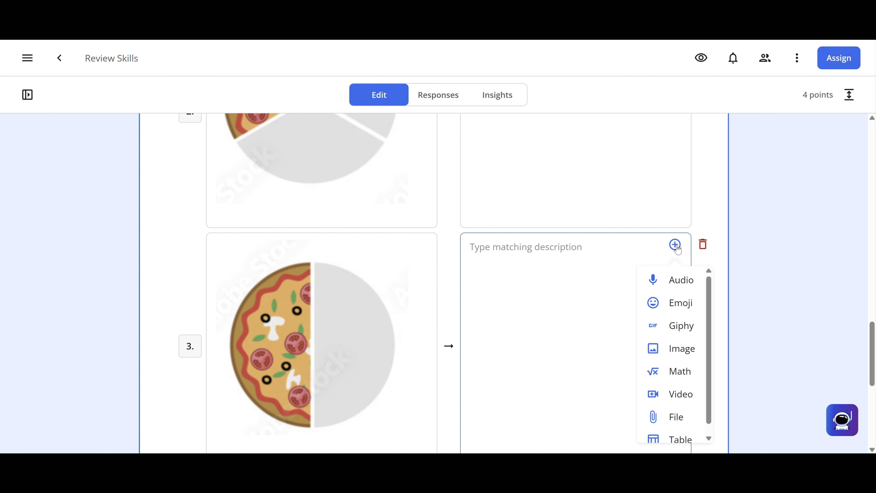
{"action": "left_click", "coordinate": [677, 372]}
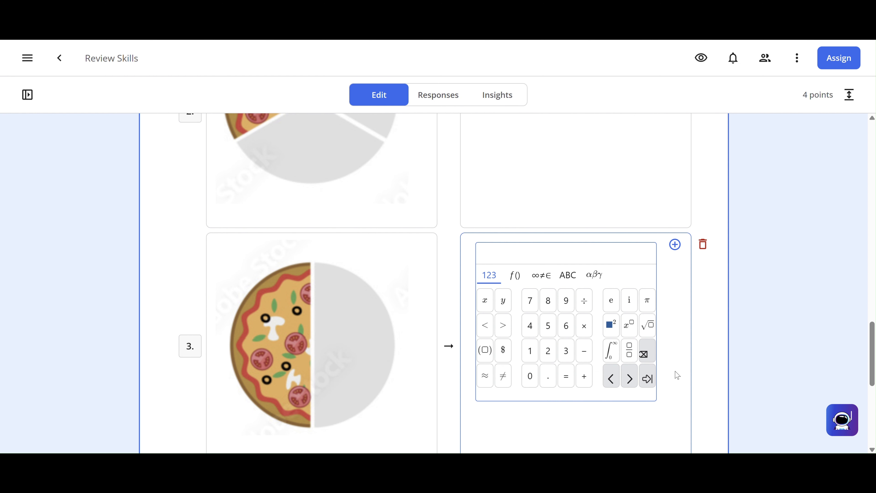
{"action": "left_click", "coordinate": [630, 350]}
{"action": "type", "text": "1/"}
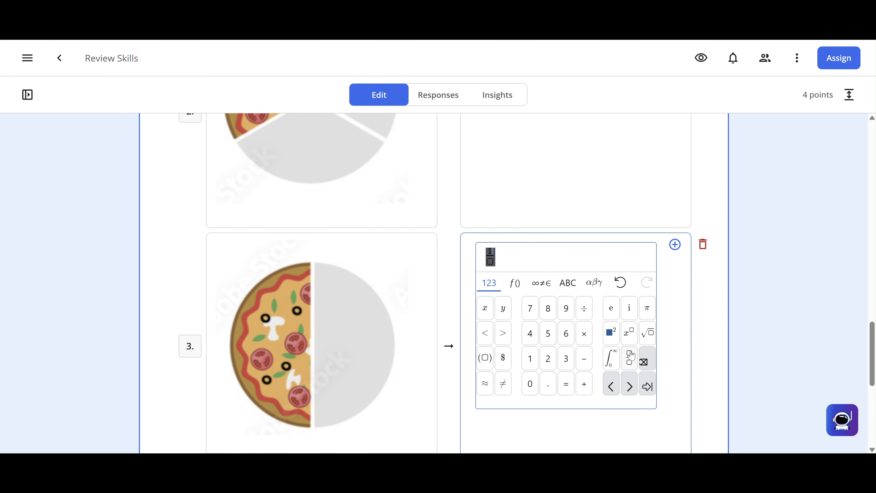
{"action": "key", "text": "Tab"}
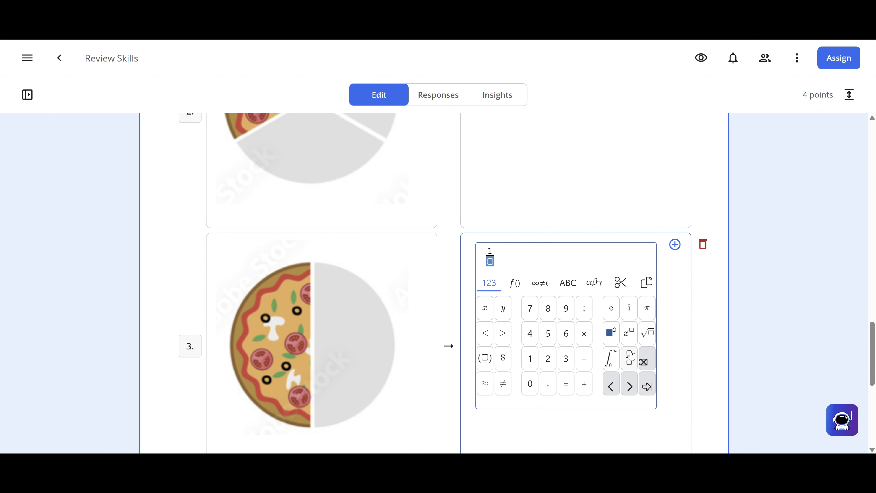
{"action": "type", "text": "2"}
{"action": "key", "text": "Return"}
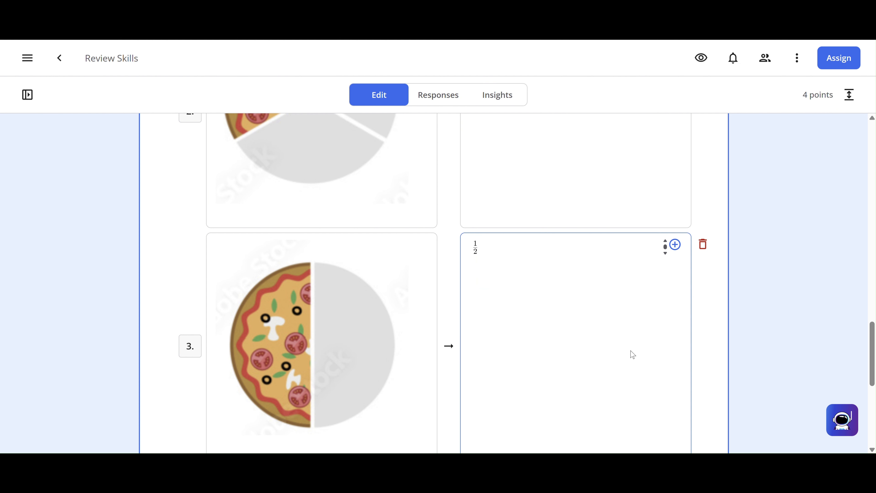
Review the three pizza pictures and their matching fractions in the second question.
{"action": "scroll", "coordinate": [708, 320], "scroll_direction": "down", "scroll_amount": 3}
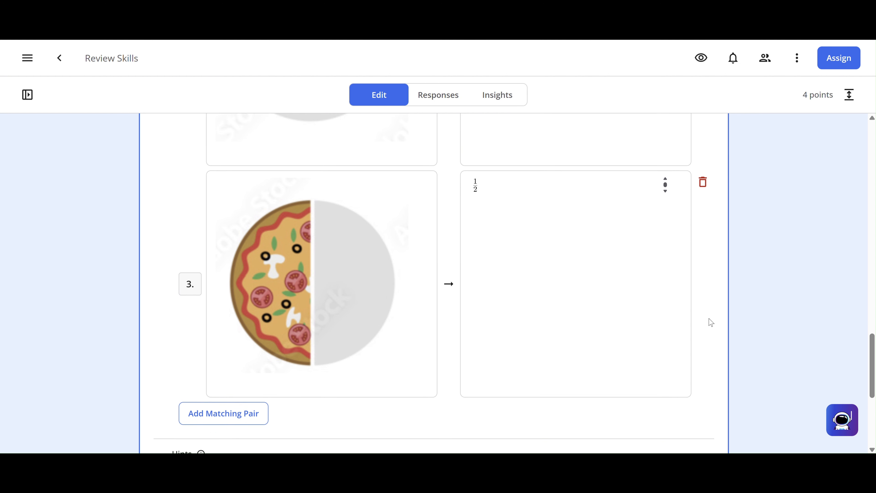
{"action": "scroll", "coordinate": [710, 322], "scroll_direction": "up", "scroll_amount": 12}
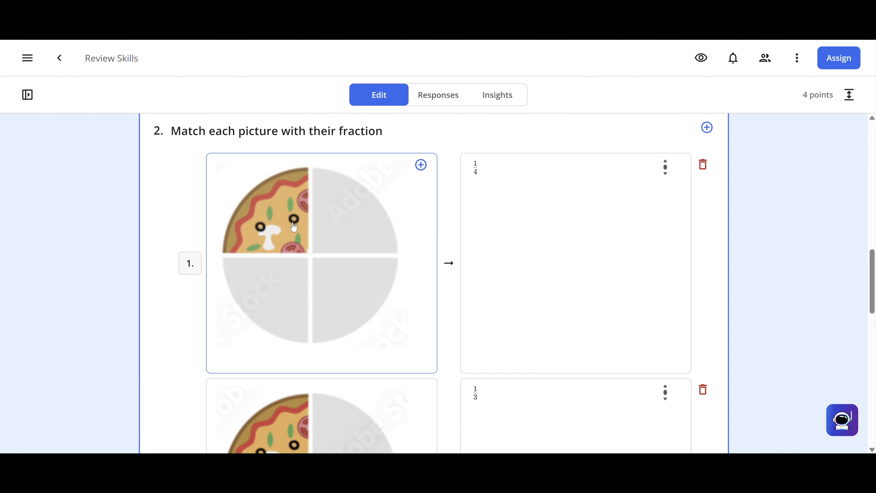
{"action": "scroll", "coordinate": [534, 206], "scroll_direction": "down", "scroll_amount": 4}
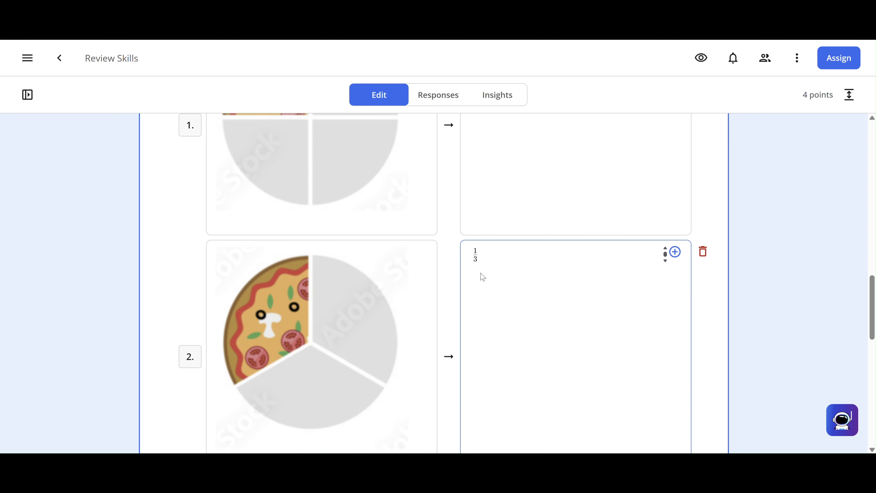
{"action": "scroll", "coordinate": [482, 277], "scroll_direction": "down", "scroll_amount": 1}
{"action": "scroll", "coordinate": [483, 277], "scroll_direction": "down", "scroll_amount": 5}
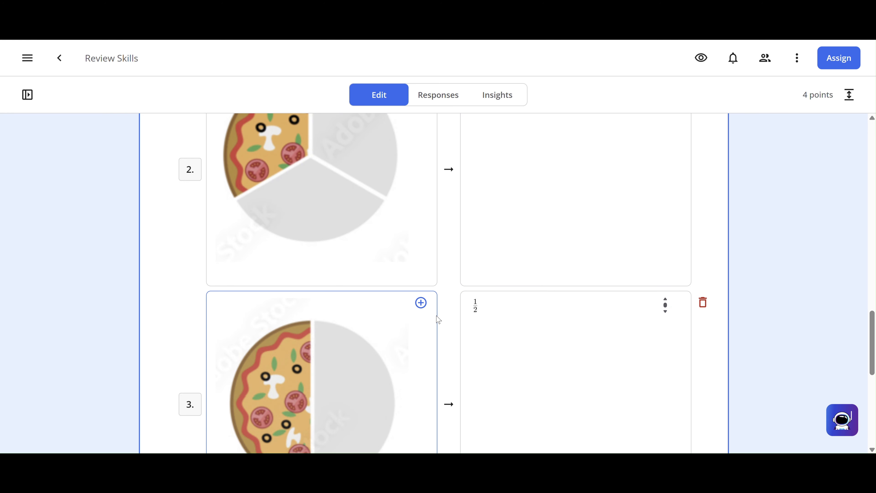
{"action": "scroll", "coordinate": [494, 337], "scroll_direction": "down", "scroll_amount": 5}
{"action": "scroll", "coordinate": [494, 337], "scroll_direction": "up", "scroll_amount": 4}
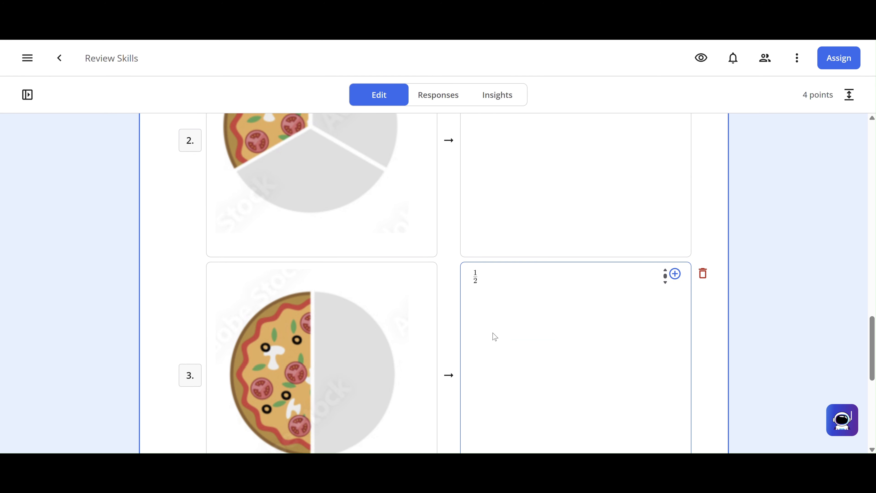
{"action": "scroll", "coordinate": [494, 336], "scroll_direction": "up", "scroll_amount": 12}
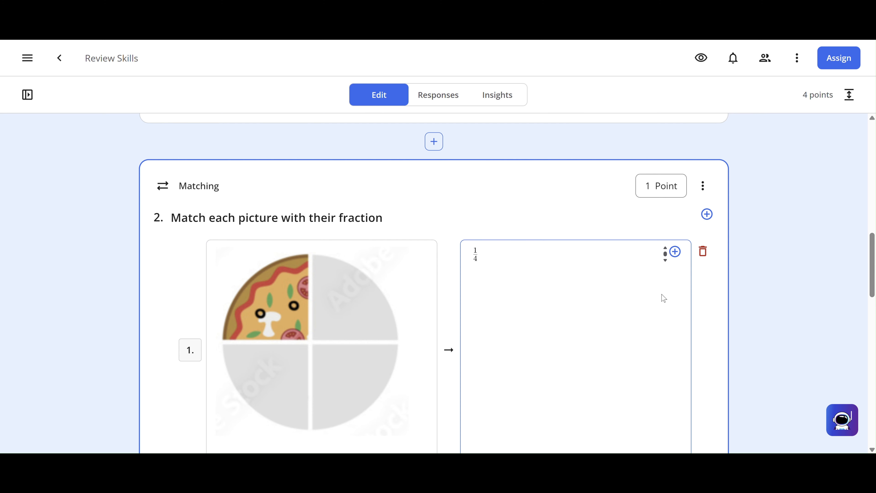
Record a short audio clip and add it to the first pizza picture's matching description alongside the fraction.
{"action": "left_click", "coordinate": [675, 252]}
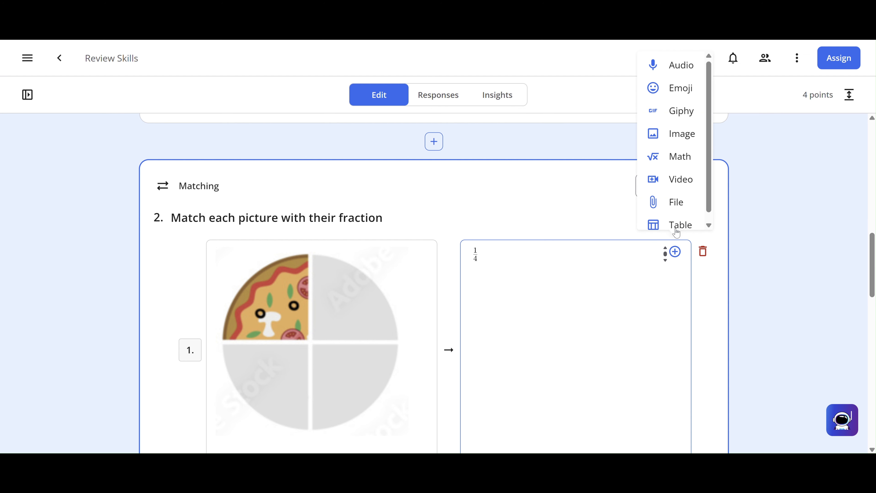
{"action": "left_click", "coordinate": [678, 71]}
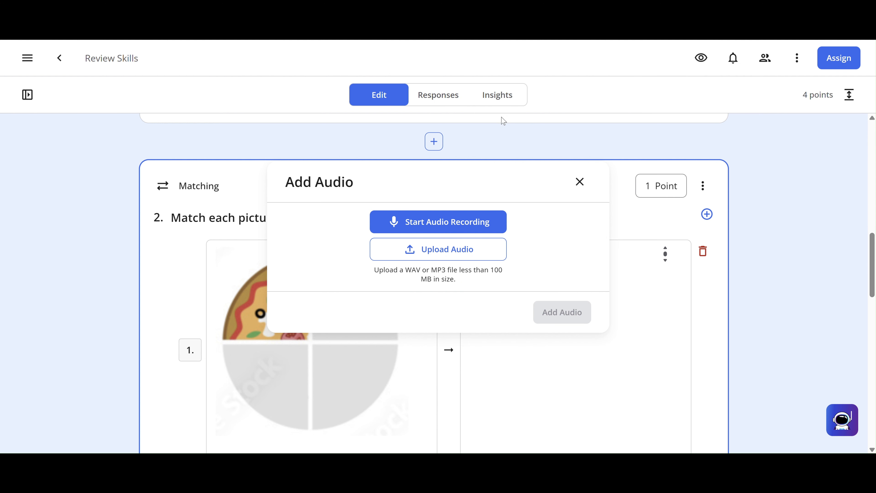
{"action": "left_click", "coordinate": [458, 228]}
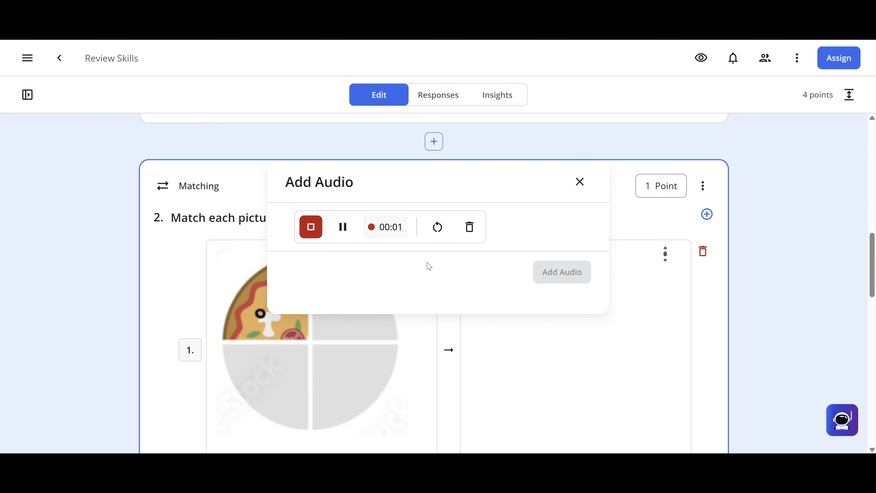
{"action": "left_click", "coordinate": [311, 227]}
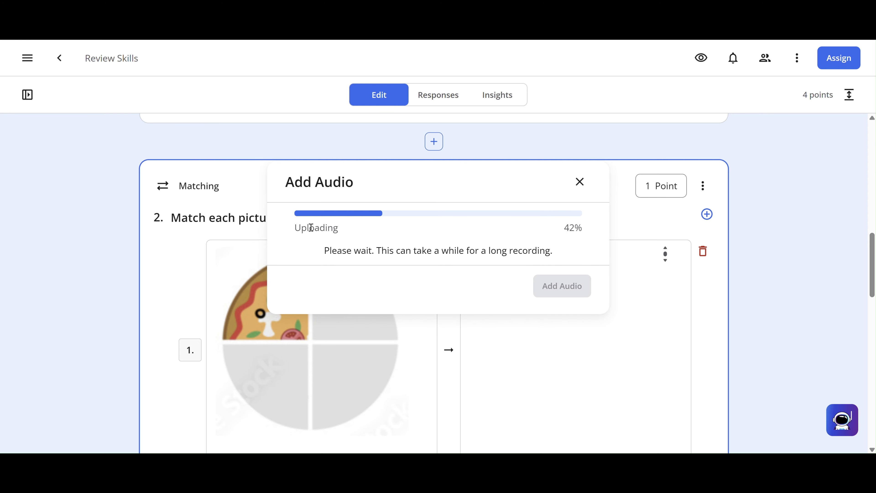
{"action": "left_click", "coordinate": [553, 297]}
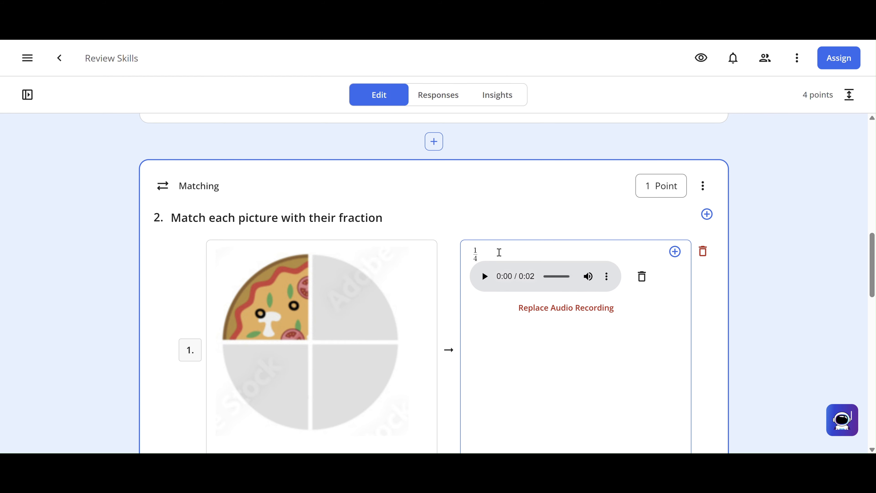
{"action": "left_click", "coordinate": [499, 252]}
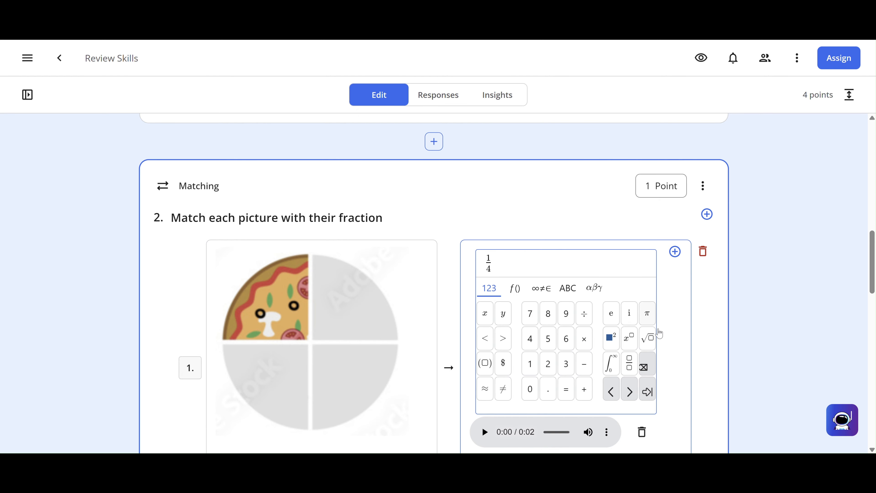
{"action": "left_click", "coordinate": [671, 383]}
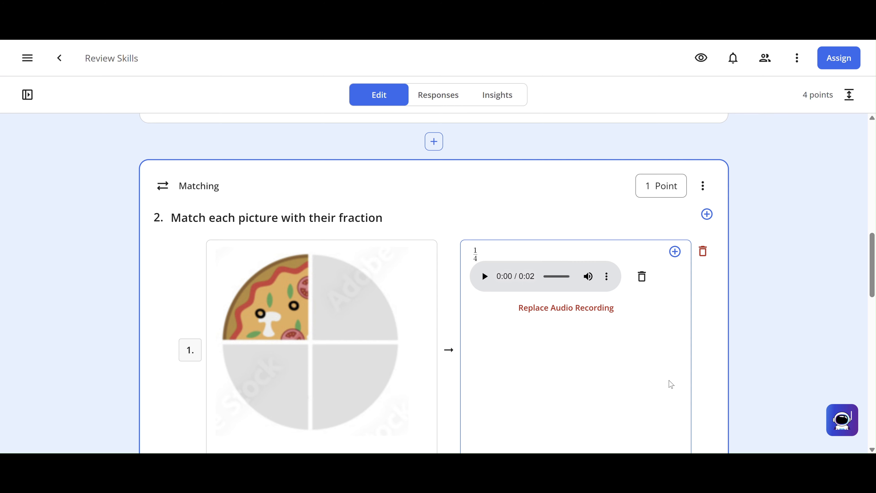
{"action": "left_click", "coordinate": [669, 380]}
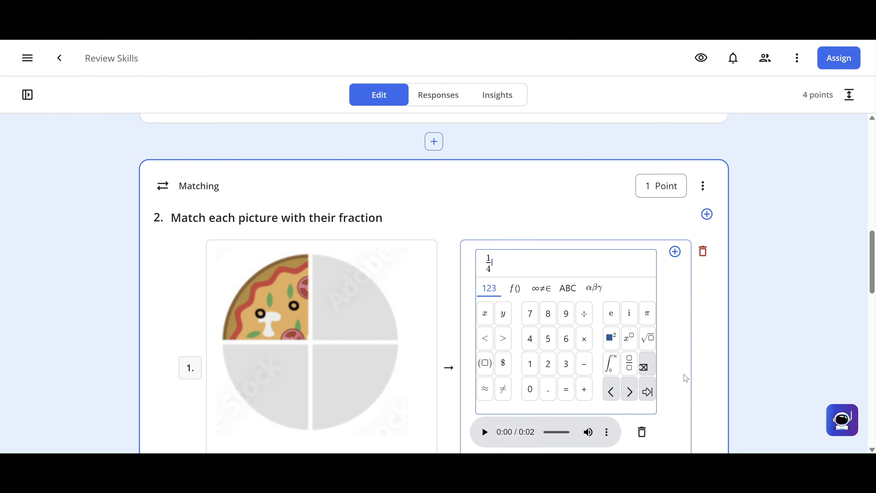
{"action": "left_click", "coordinate": [710, 368]}
Clear the fraction and audio recording from the first pair's matching description, keeping its pizza picture in place.
{"action": "left_click", "coordinate": [660, 312]}
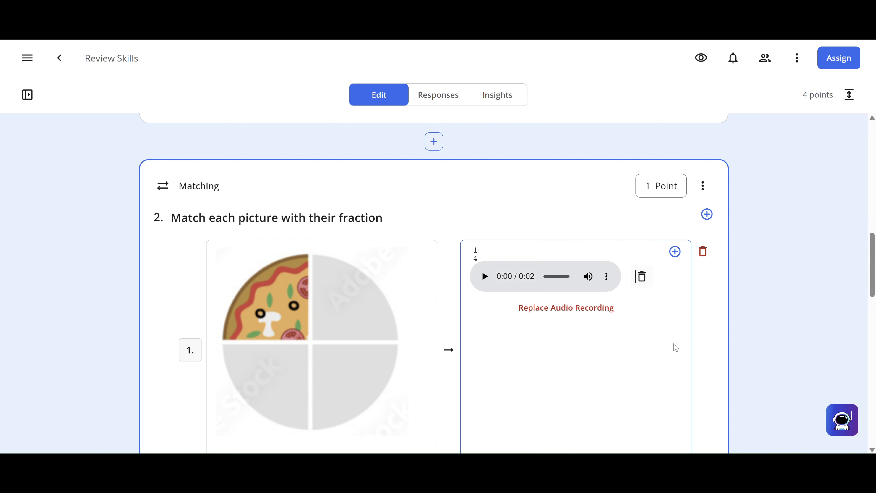
{"action": "key", "text": "BackSpace"}
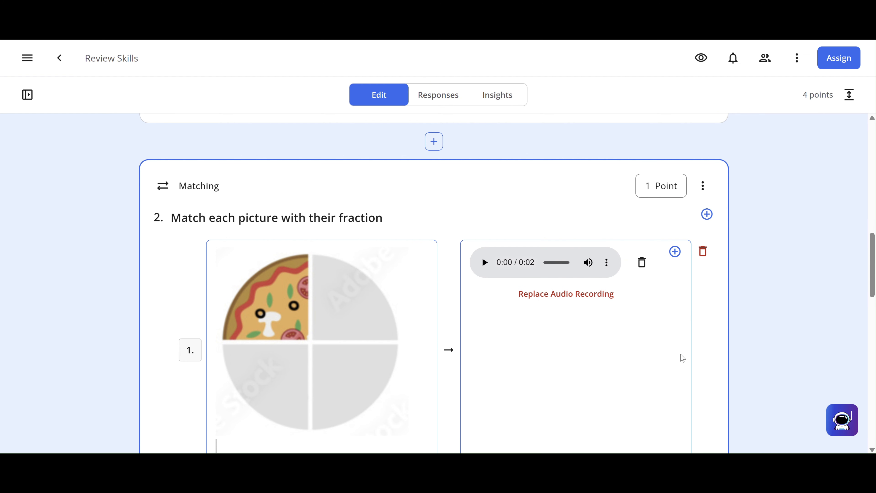
{"action": "key", "text": "BackSpace"}
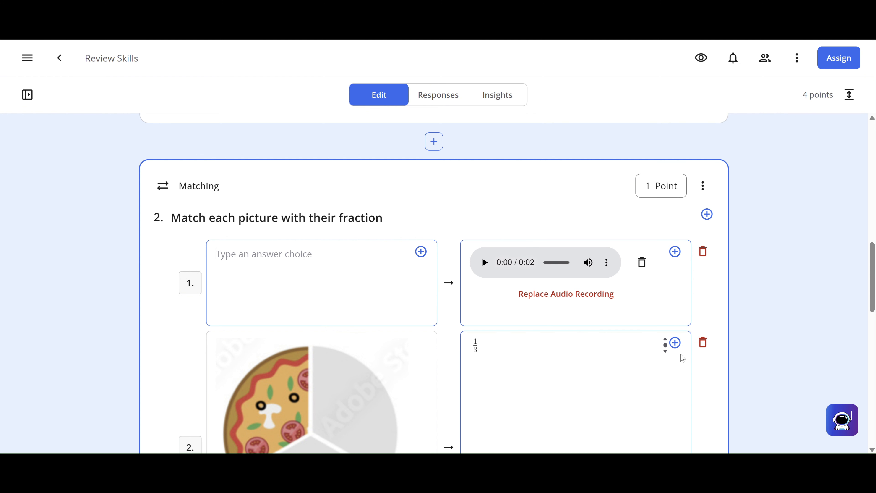
{"action": "key", "text": "ctrl+z"}
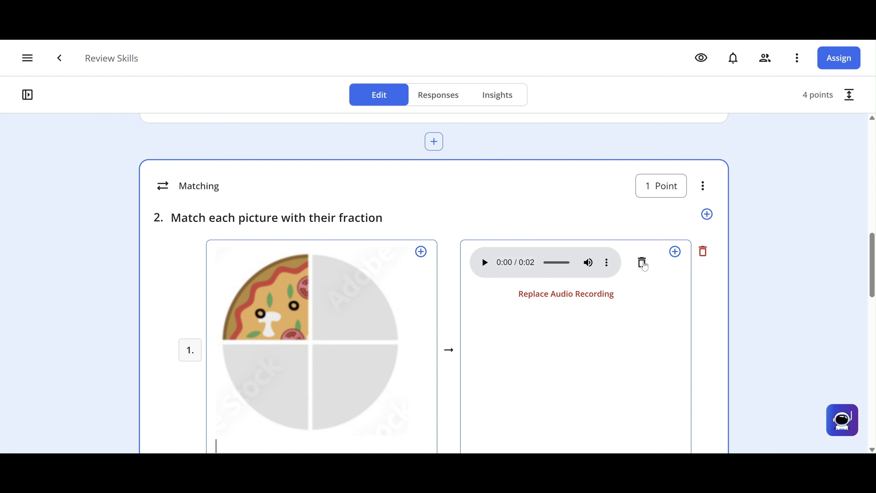
{"action": "left_click", "coordinate": [642, 263]}
Reinsert the math fraction 1/4 in the emptied matching description of the first pizza picture.
{"action": "left_click", "coordinate": [675, 252]}
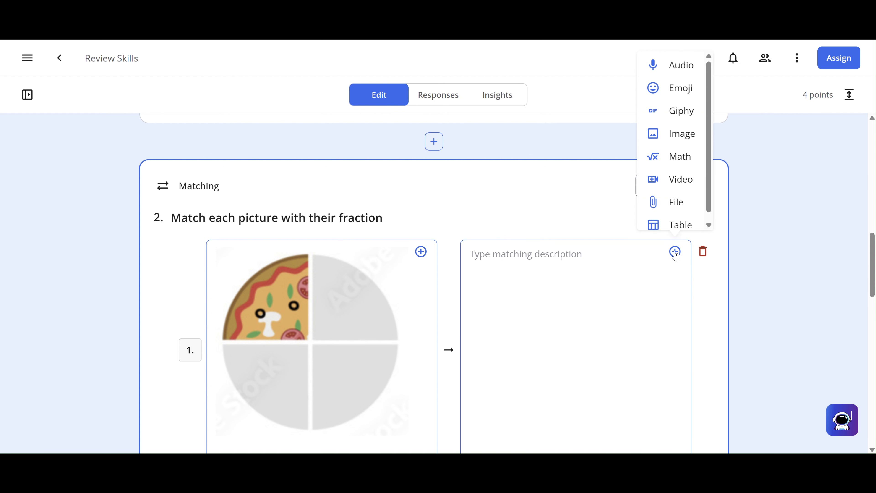
{"action": "left_click", "coordinate": [680, 157]}
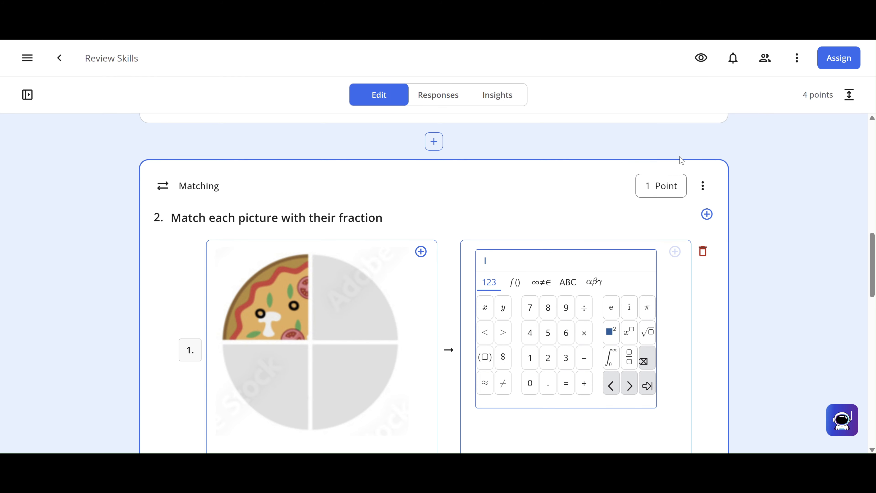
{"action": "left_click", "coordinate": [631, 362]}
{"action": "type", "text": "1/"}
{"action": "key", "text": "Down"}
{"action": "type", "text": "4"}
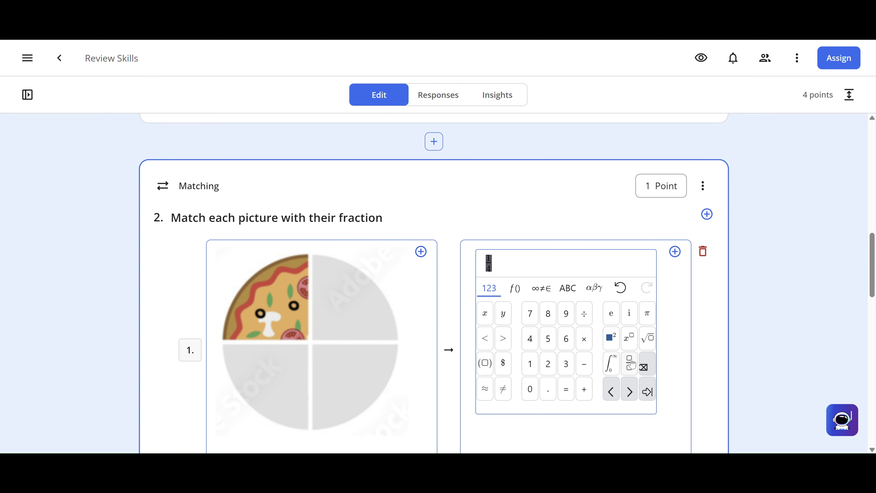
{"action": "key", "text": "Return"}
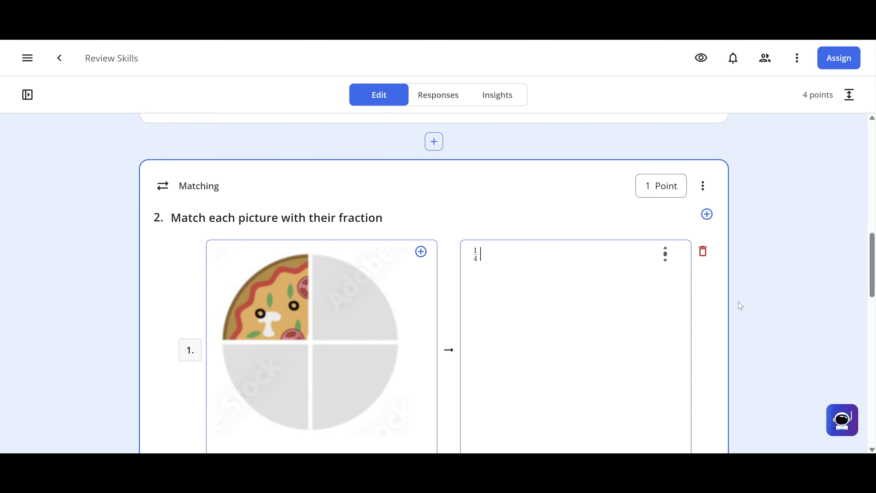
Set the point value of the picture-and-fraction matching question to 3.
{"action": "scroll", "coordinate": [146, 317], "scroll_direction": "down", "scroll_amount": 10}
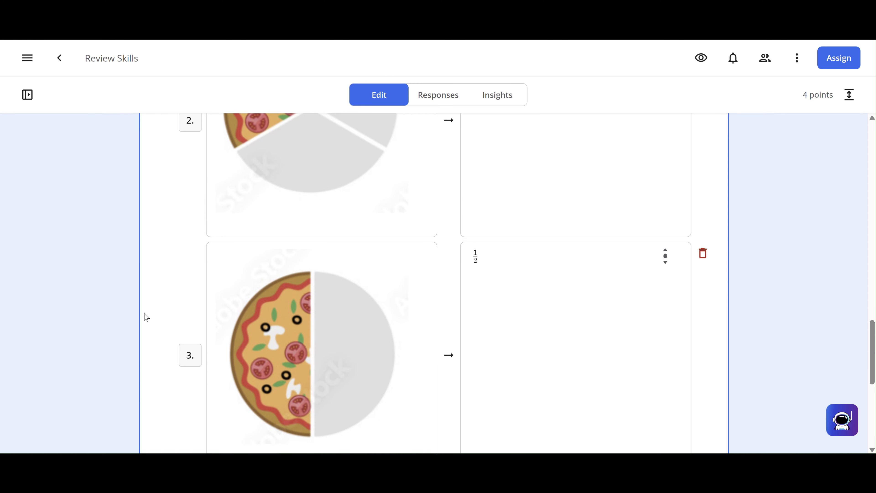
{"action": "scroll", "coordinate": [143, 316], "scroll_direction": "up", "scroll_amount": 13}
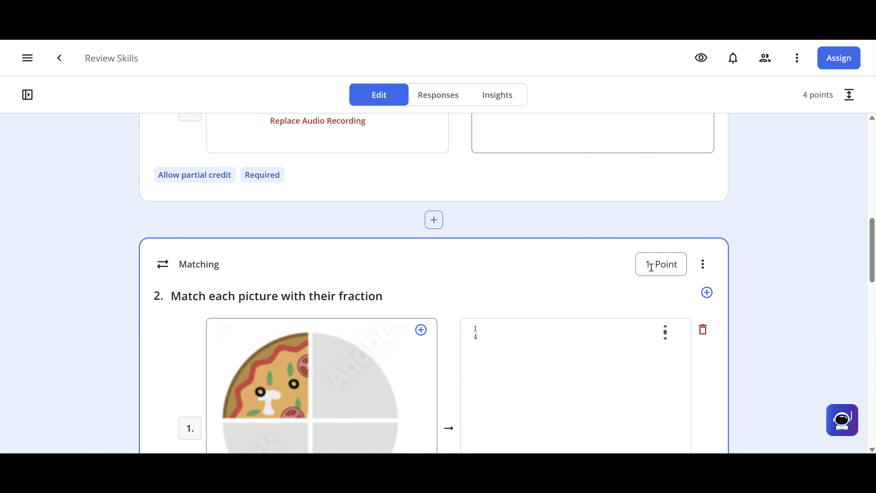
{"action": "left_click", "coordinate": [651, 267]}
{"action": "key", "text": "BackSpace"}
{"action": "type", "text": "3"}
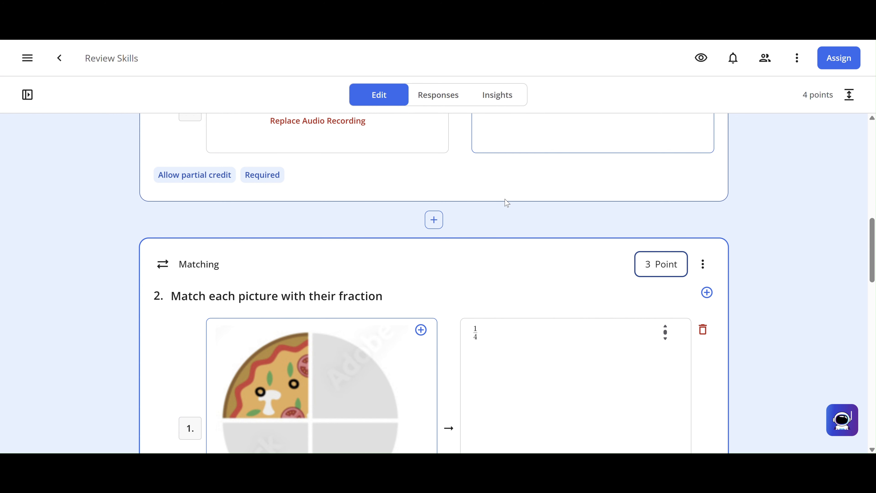
Open the settings of the word-category matching question and check its partial credit options.
{"action": "left_click", "coordinate": [355, 192]}
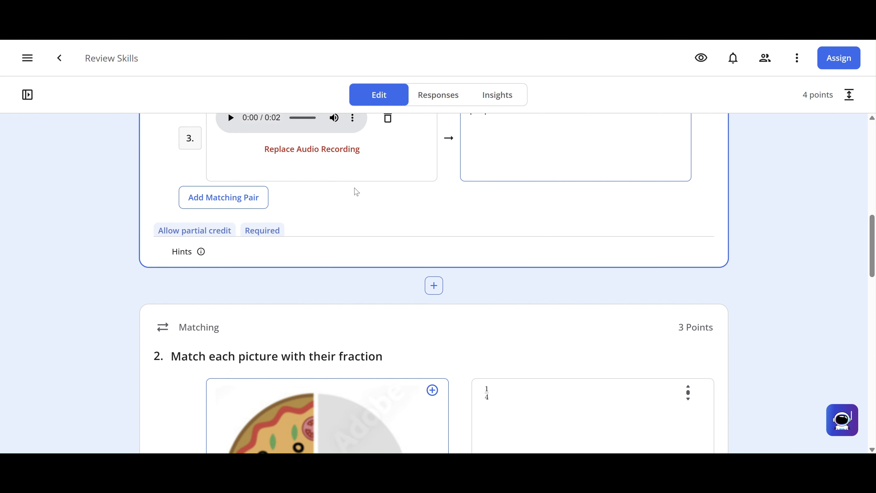
{"action": "left_click", "coordinate": [190, 362]}
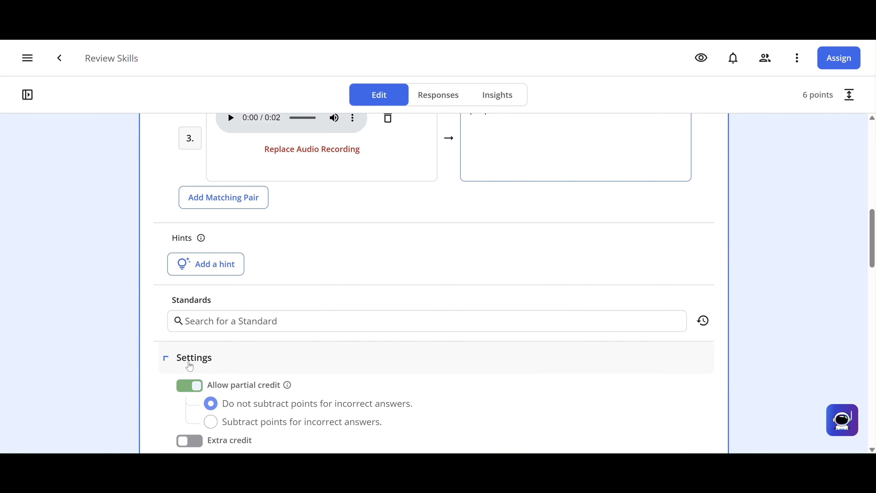
{"action": "scroll", "coordinate": [190, 366], "scroll_direction": "down", "scroll_amount": 1}
Allow partial credit on the picture-and-fraction matching question, without subtracting points for incorrect answers.
{"action": "scroll", "coordinate": [190, 366], "scroll_direction": "down", "scroll_amount": 10}
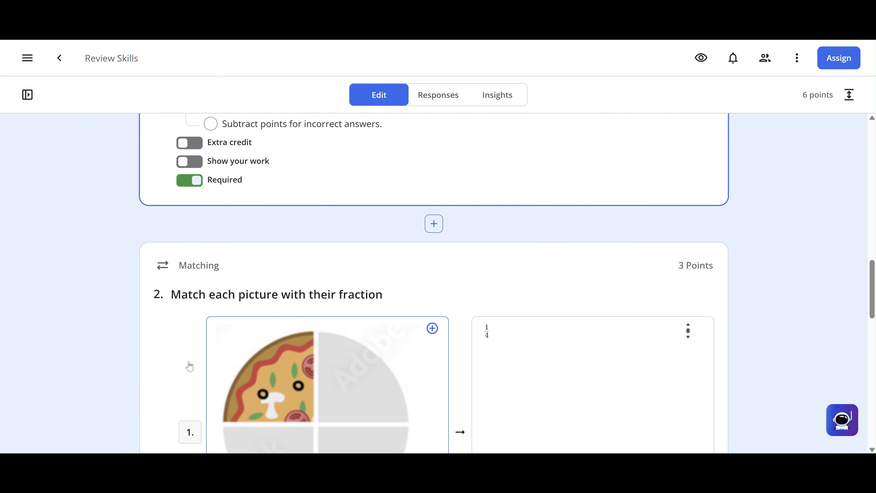
{"action": "scroll", "coordinate": [190, 365], "scroll_direction": "down", "scroll_amount": 10}
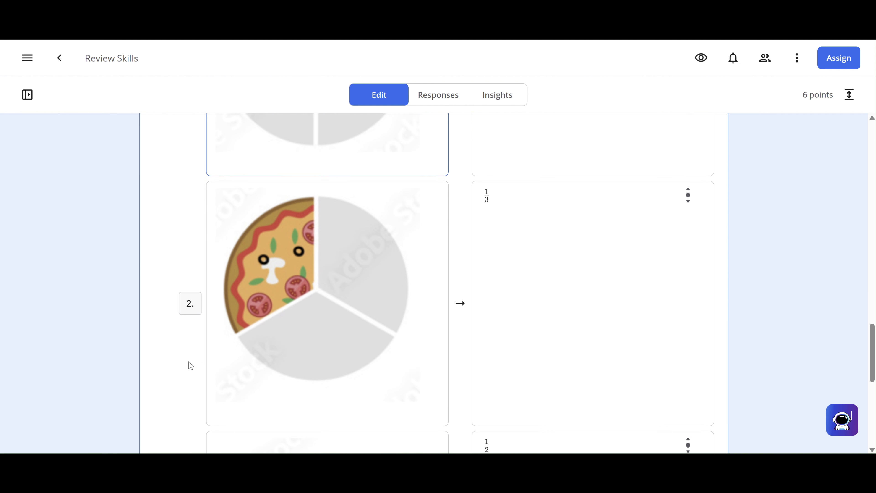
{"action": "scroll", "coordinate": [190, 364], "scroll_direction": "down", "scroll_amount": 6}
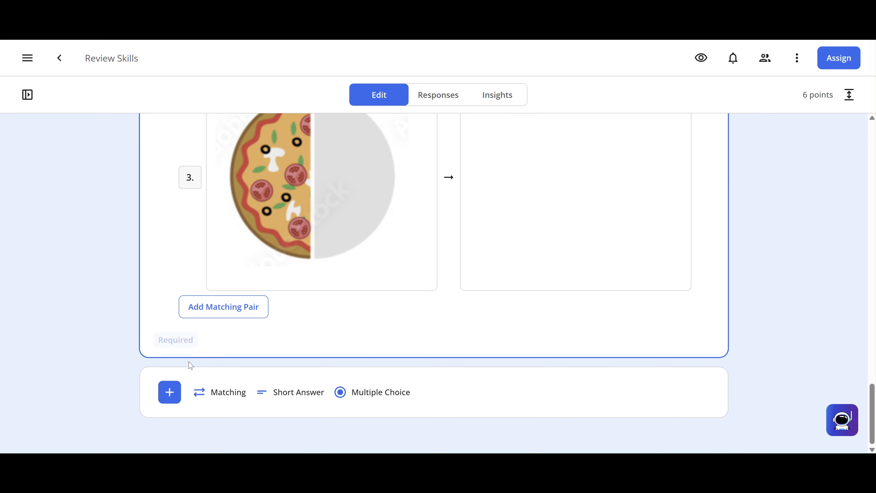
{"action": "scroll", "coordinate": [153, 319], "scroll_direction": "down", "scroll_amount": 4}
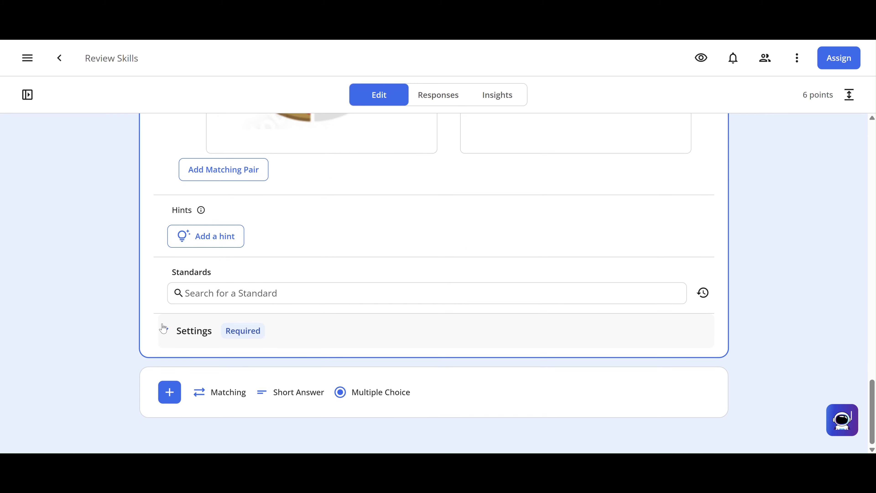
{"action": "left_click", "coordinate": [164, 328]}
{"action": "scroll", "coordinate": [186, 324], "scroll_direction": "down", "scroll_amount": 1}
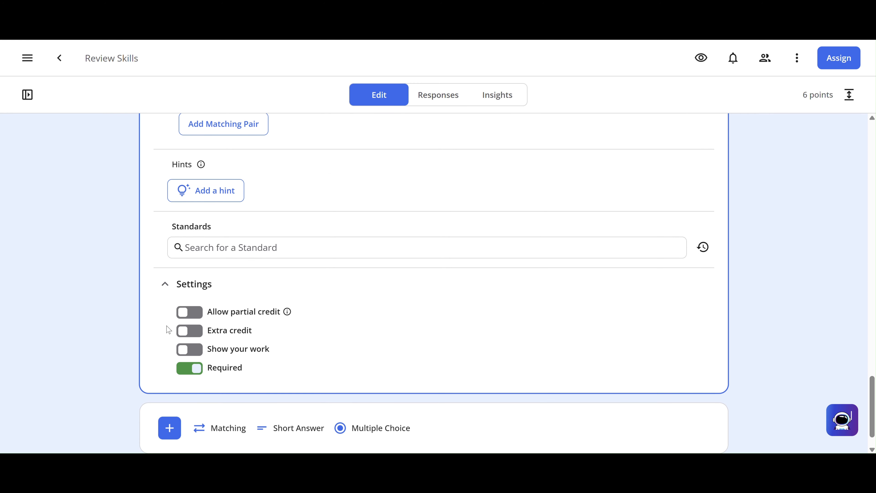
{"action": "left_click", "coordinate": [191, 316]}
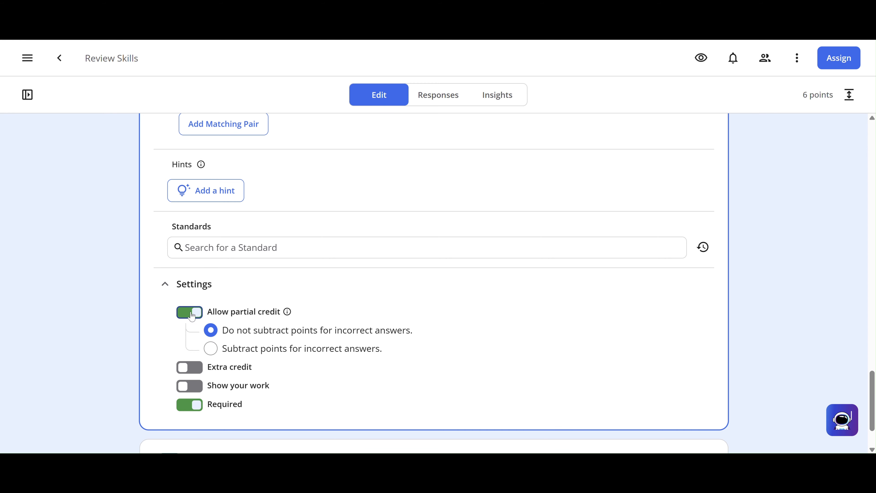
{"action": "left_click", "coordinate": [813, 312]}
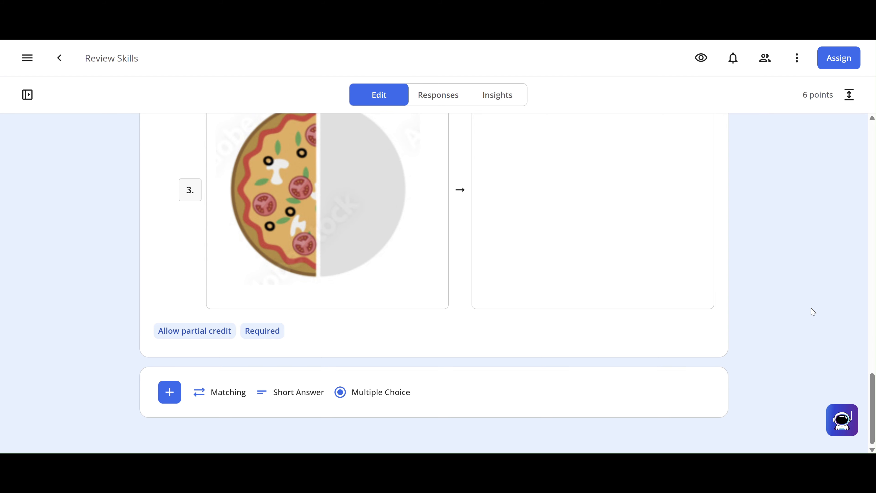
Preview the formative and bring up its first question, matching each word with its category.
{"action": "left_click", "coordinate": [700, 58]}
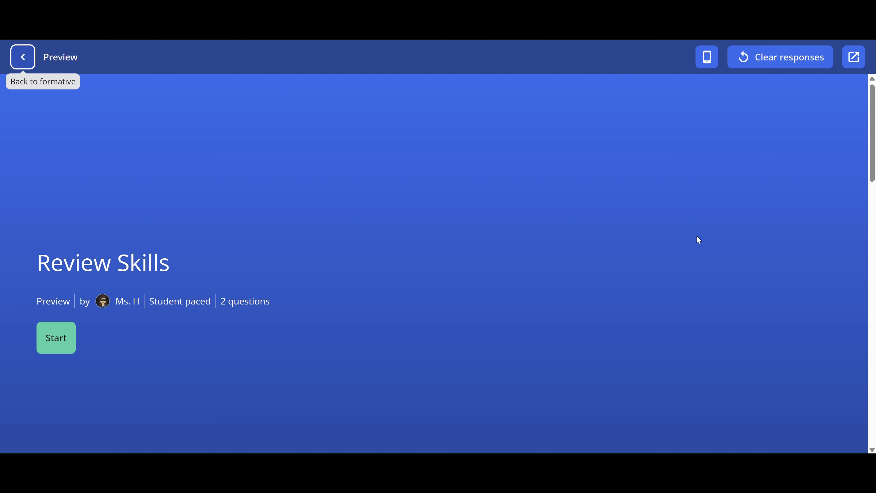
{"action": "scroll", "coordinate": [696, 236], "scroll_direction": "down", "scroll_amount": 8}
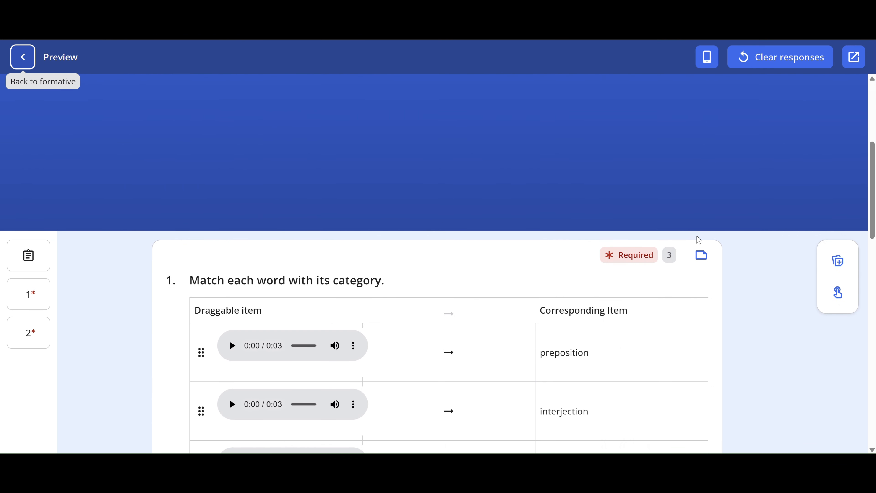
{"action": "scroll", "coordinate": [745, 229], "scroll_direction": "down", "scroll_amount": 2}
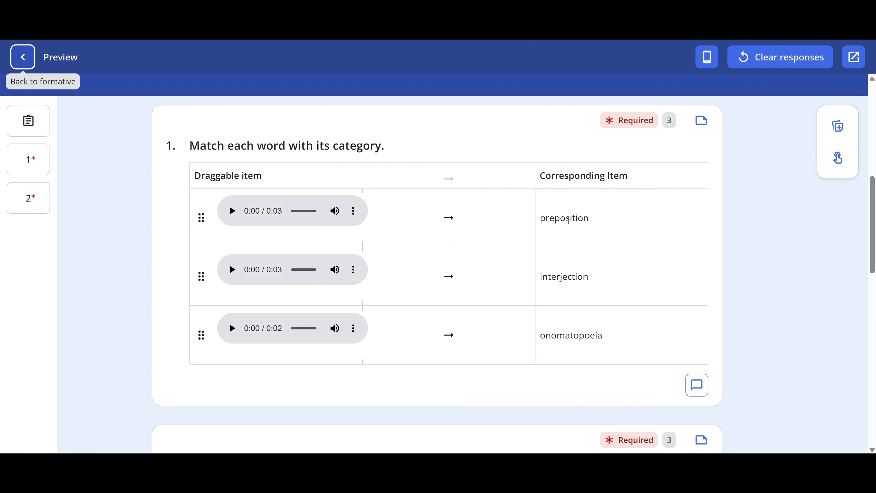
{"action": "left_click", "coordinate": [200, 218]}
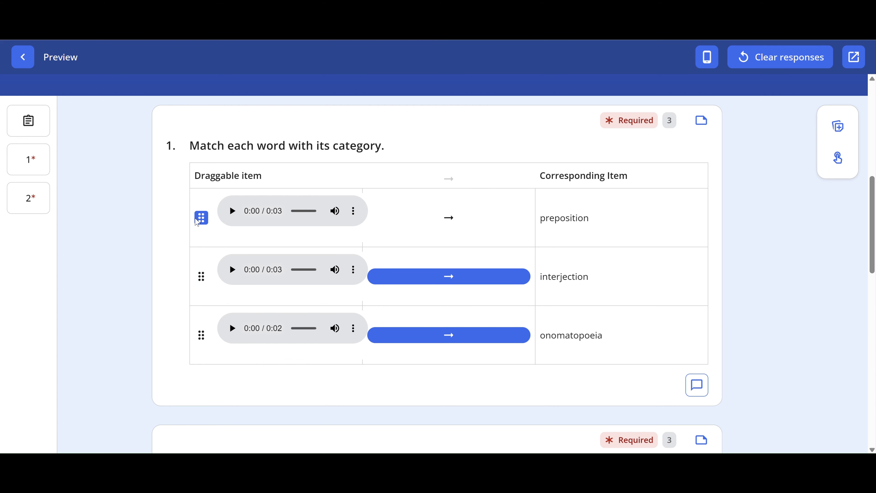
{"action": "left_click", "coordinate": [207, 218]}
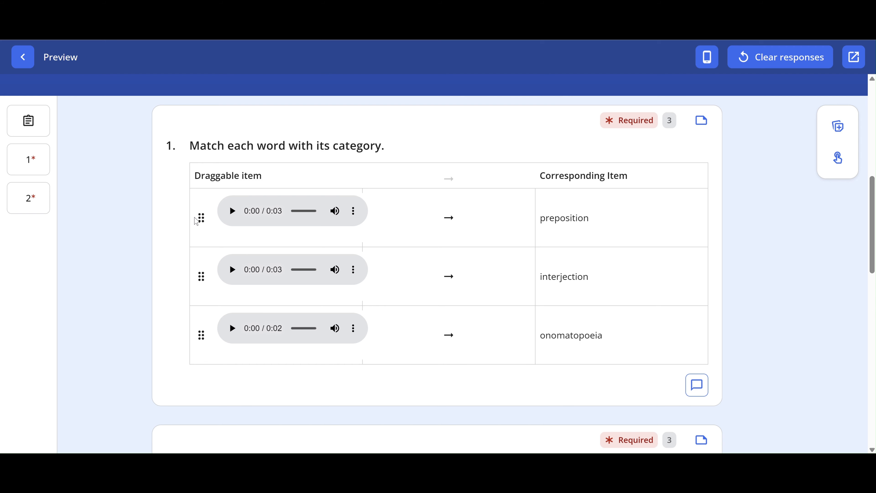
{"action": "left_click", "coordinate": [202, 277]}
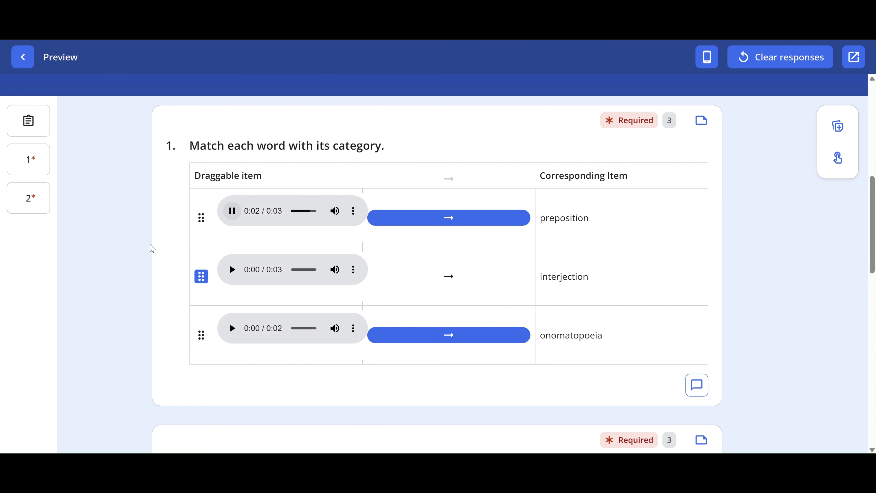
{"action": "left_click", "coordinate": [201, 276]}
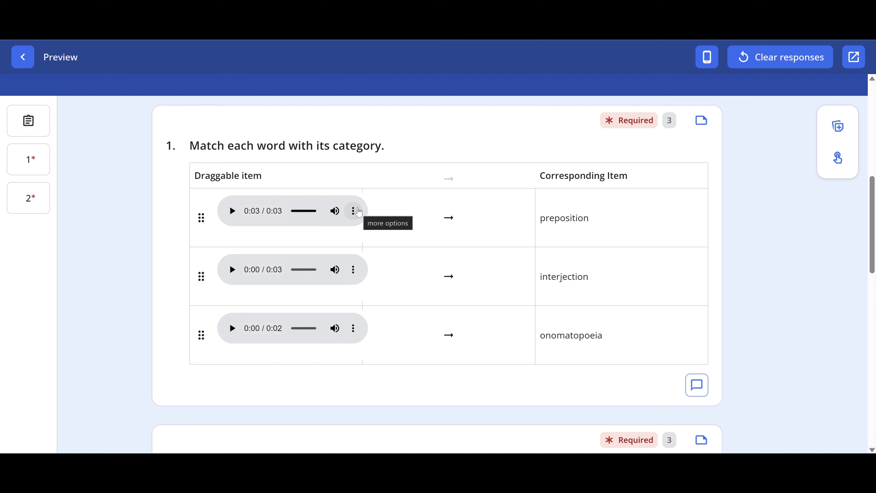
Play the audio clips and rearrange them, moving the first clip to interjection and its replacement in the preposition row to onomatopoeia.
{"action": "left_click", "coordinate": [202, 220]}
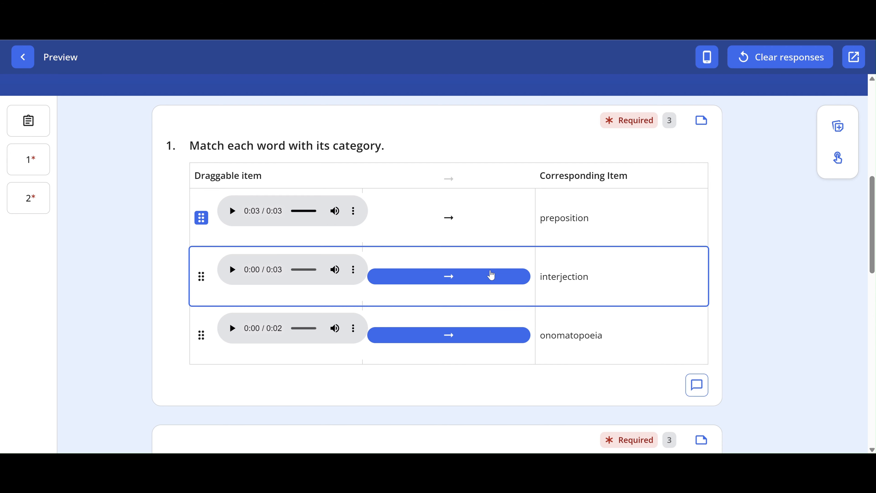
{"action": "left_click", "coordinate": [446, 278]}
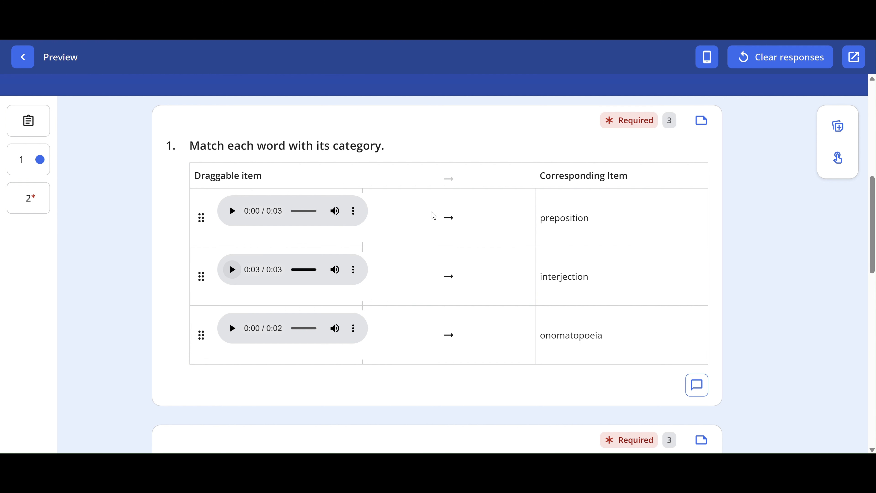
{"action": "left_click", "coordinate": [228, 215]}
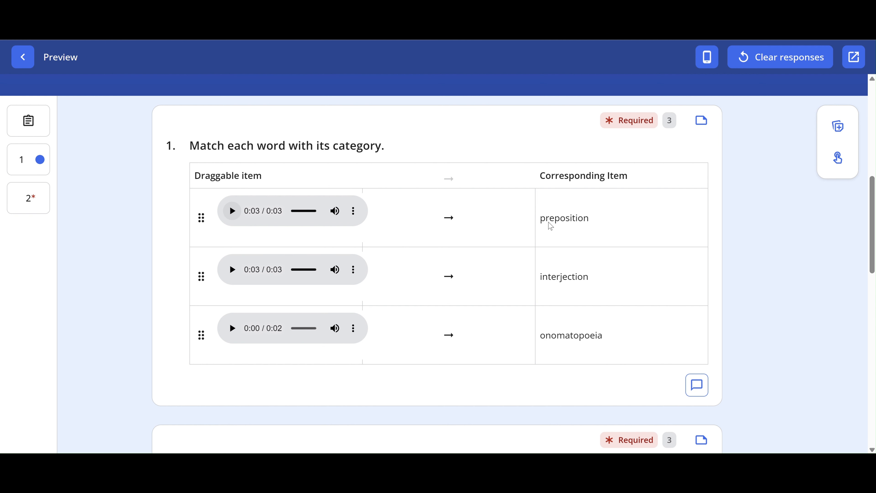
{"action": "left_click", "coordinate": [202, 222]}
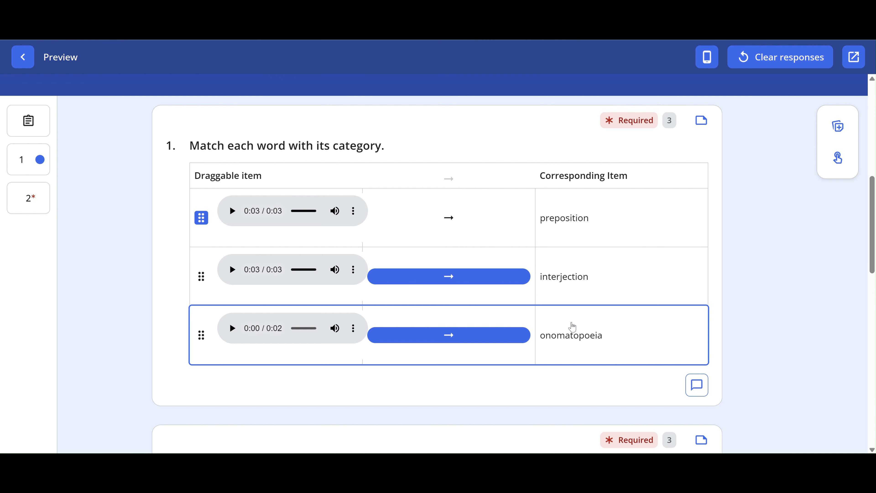
{"action": "left_click", "coordinate": [549, 336]}
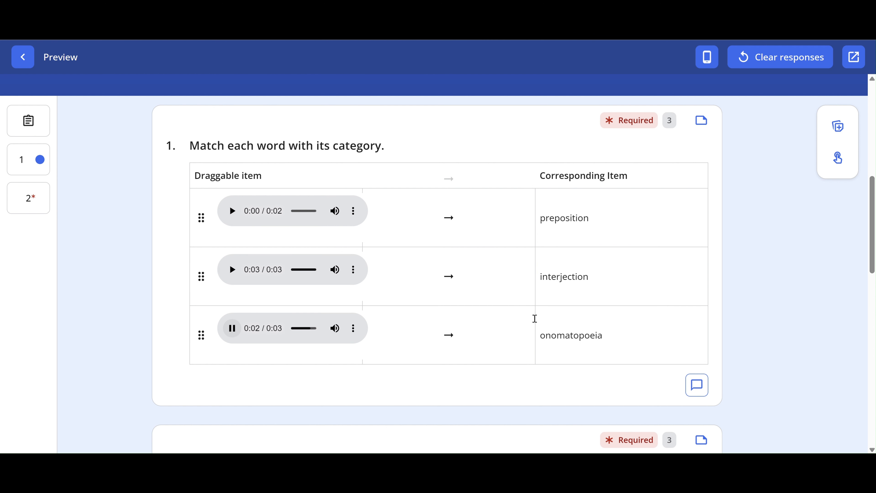
{"action": "left_click", "coordinate": [231, 270]}
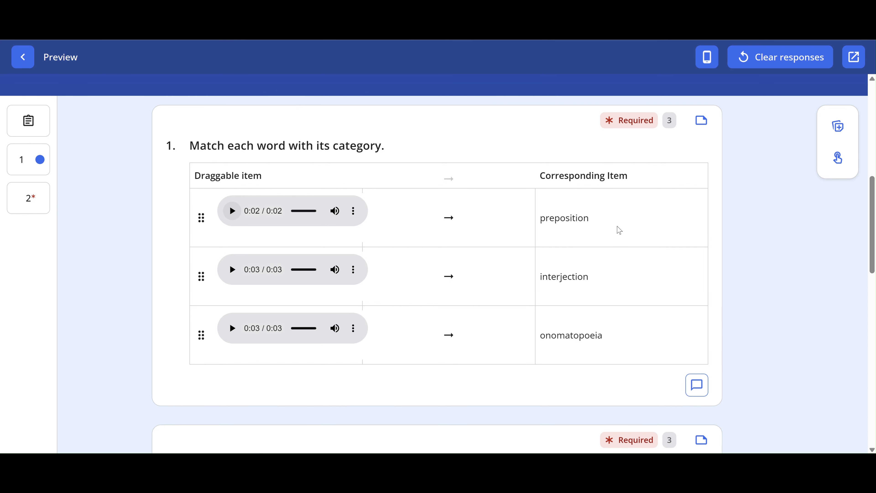
In the second preview question, match the half-pizza picture with the fraction 1/2.
{"action": "scroll", "coordinate": [619, 230], "scroll_direction": "down", "scroll_amount": 10}
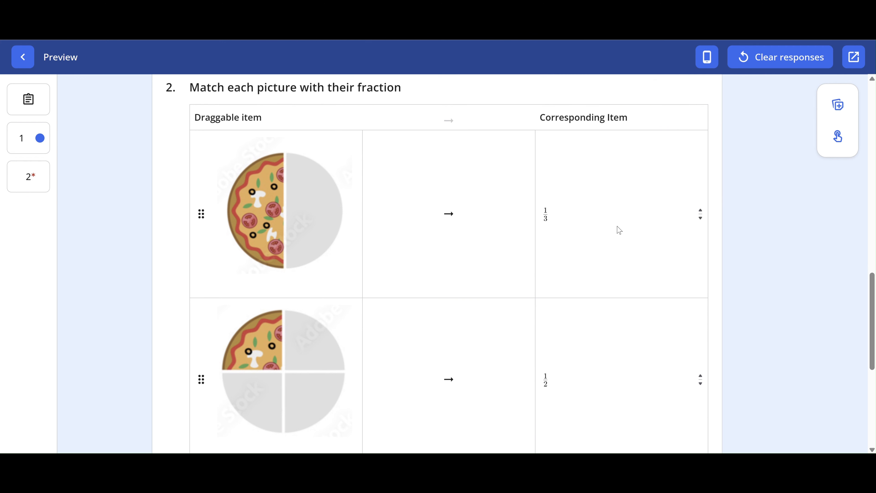
{"action": "scroll", "coordinate": [619, 231], "scroll_direction": "up", "scroll_amount": 2}
{"action": "scroll", "coordinate": [619, 230], "scroll_direction": "down", "scroll_amount": 4}
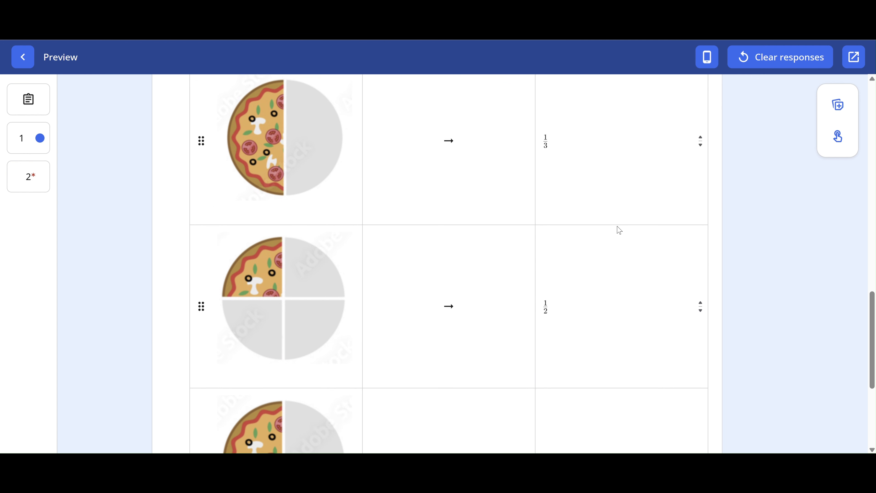
{"action": "scroll", "coordinate": [620, 230], "scroll_direction": "up", "scroll_amount": 2}
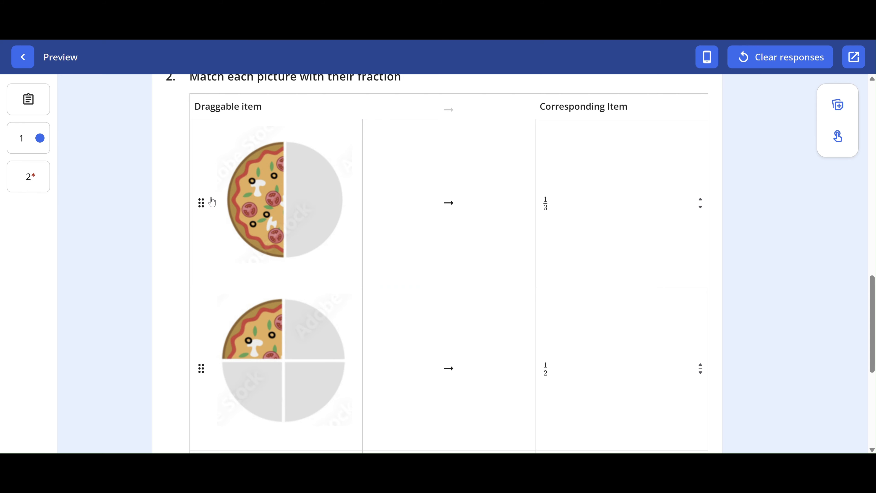
{"action": "left_click", "coordinate": [201, 203]}
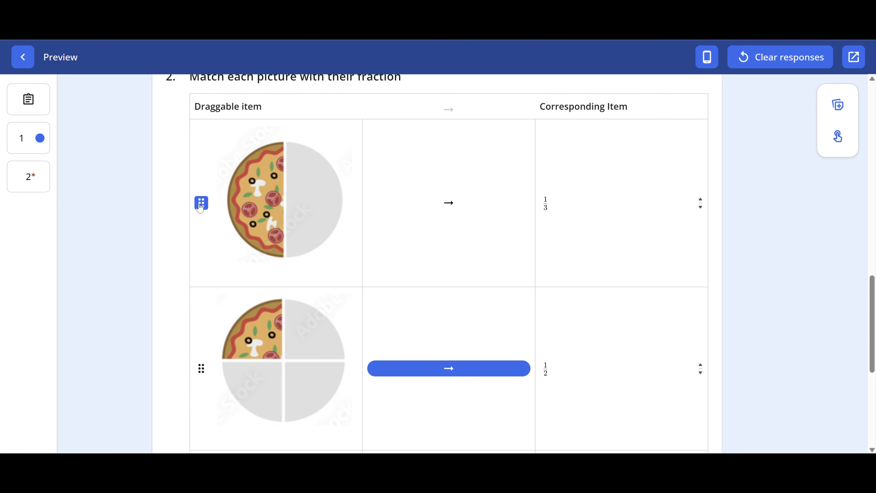
{"action": "scroll", "coordinate": [200, 207], "scroll_direction": "down", "scroll_amount": 1}
{"action": "scroll", "coordinate": [200, 208], "scroll_direction": "down", "scroll_amount": 5}
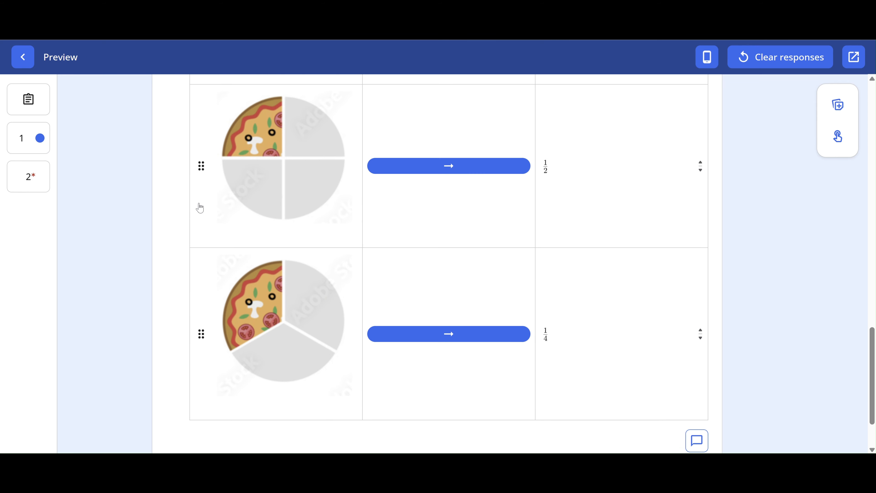
{"action": "scroll", "coordinate": [200, 208], "scroll_direction": "up", "scroll_amount": 3}
{"action": "scroll", "coordinate": [200, 208], "scroll_direction": "down", "scroll_amount": 1}
{"action": "scroll", "coordinate": [200, 209], "scroll_direction": "up", "scroll_amount": 2}
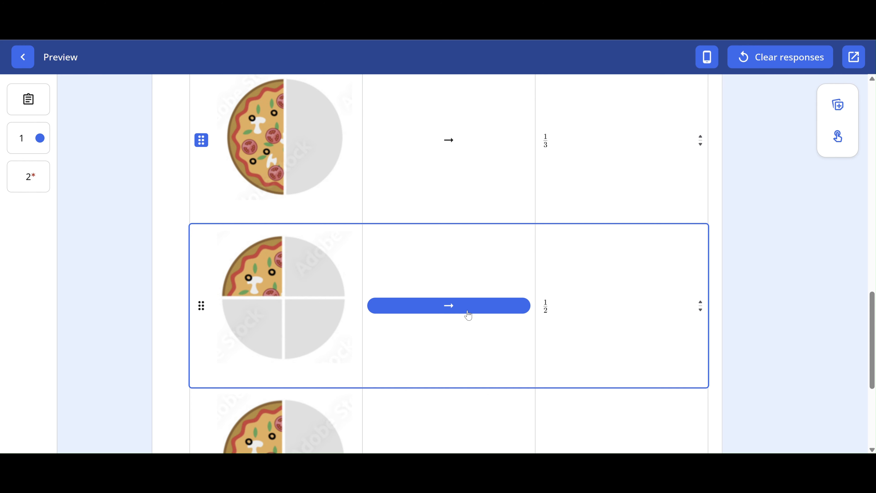
{"action": "left_click", "coordinate": [468, 314]}
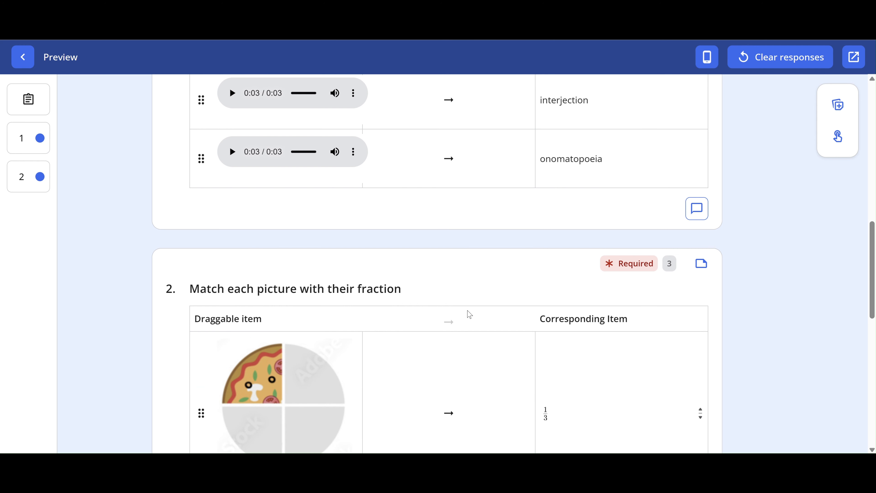
Match the quarter-pizza picture with the fraction 1/4 in the second preview question.
{"action": "scroll", "coordinate": [468, 313], "scroll_direction": "down", "scroll_amount": 6}
{"action": "scroll", "coordinate": [467, 313], "scroll_direction": "down", "scroll_amount": 2}
{"action": "scroll", "coordinate": [467, 313], "scroll_direction": "up", "scroll_amount": 2}
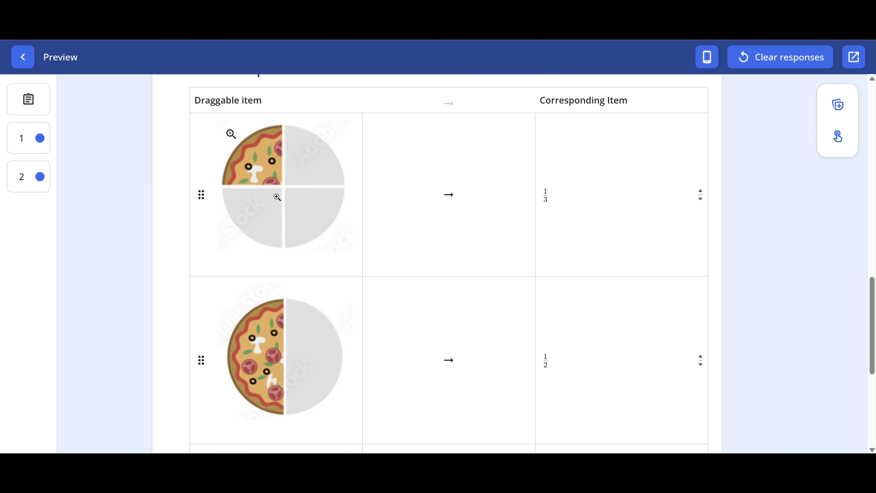
{"action": "left_click", "coordinate": [200, 197]}
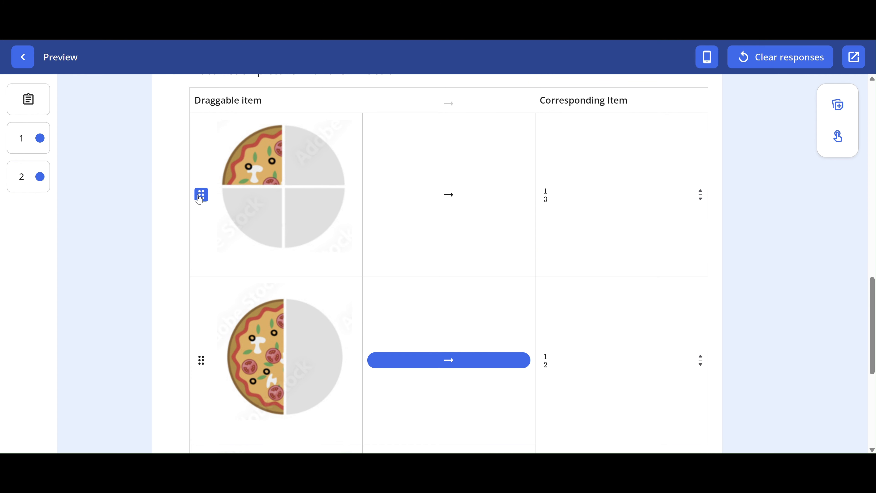
{"action": "scroll", "coordinate": [200, 198], "scroll_direction": "down", "scroll_amount": 5}
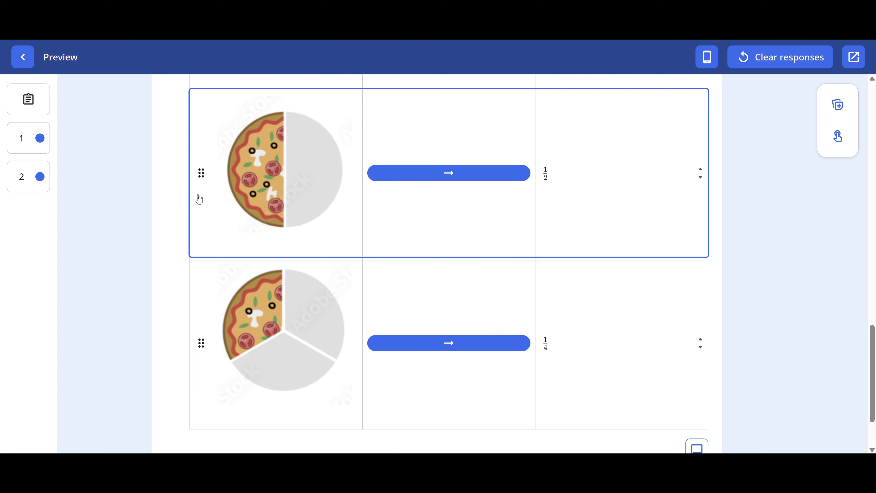
{"action": "scroll", "coordinate": [199, 198], "scroll_direction": "up", "scroll_amount": 6}
{"action": "scroll", "coordinate": [225, 212], "scroll_direction": "down", "scroll_amount": 7}
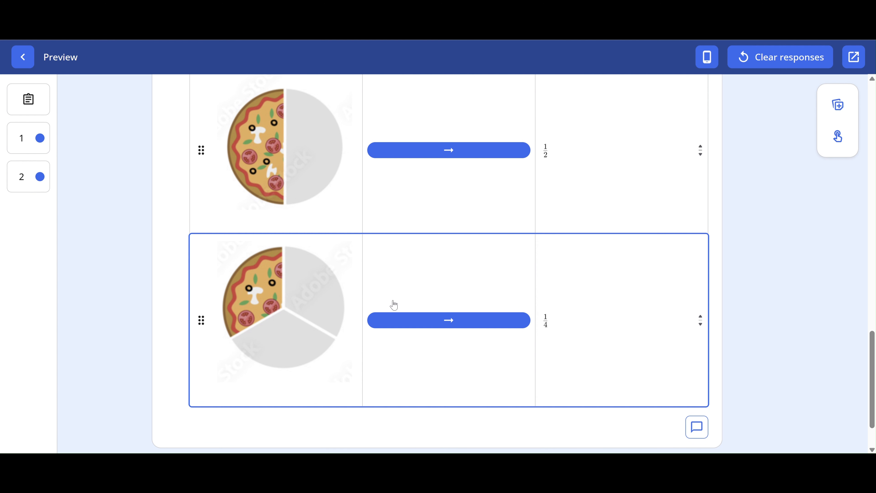
{"action": "left_click", "coordinate": [412, 320]}
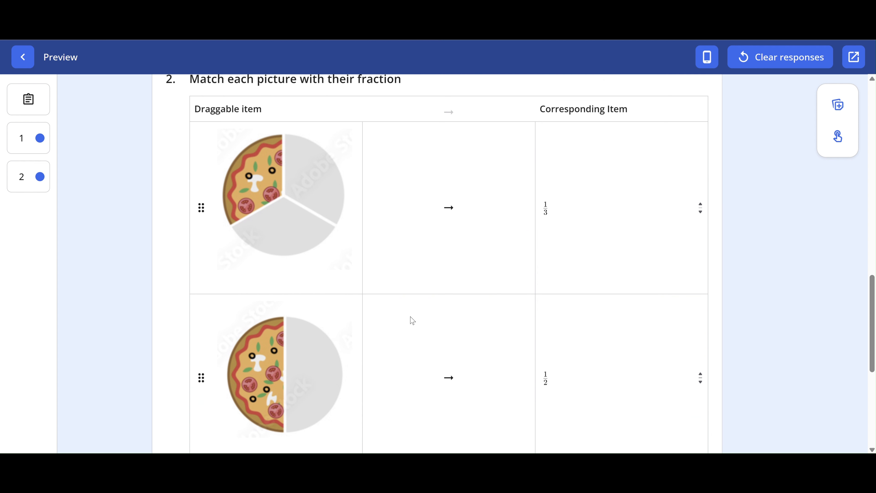
{"action": "mouse_move", "coordinate": [282, 248]}
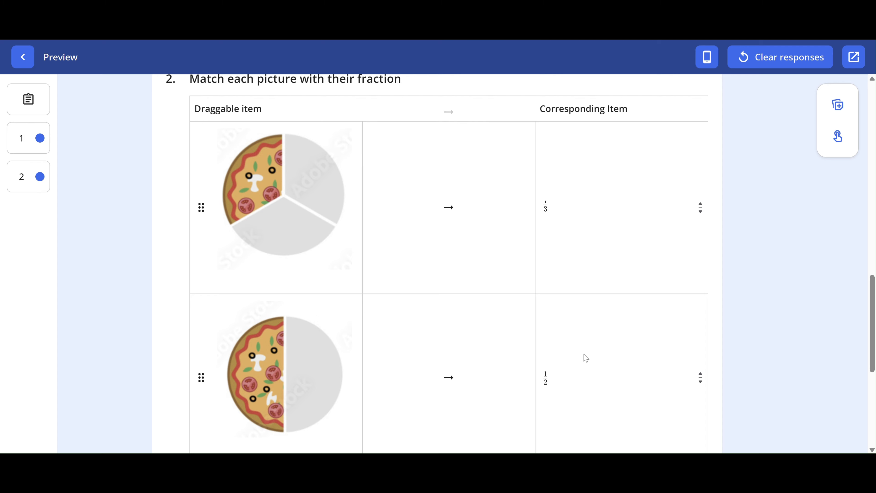
Review the completed pizza-fraction matches in the second preview question and submit the preview responses.
{"action": "scroll", "coordinate": [585, 358], "scroll_direction": "down", "scroll_amount": 7}
{"action": "mouse_move", "coordinate": [252, 327]}
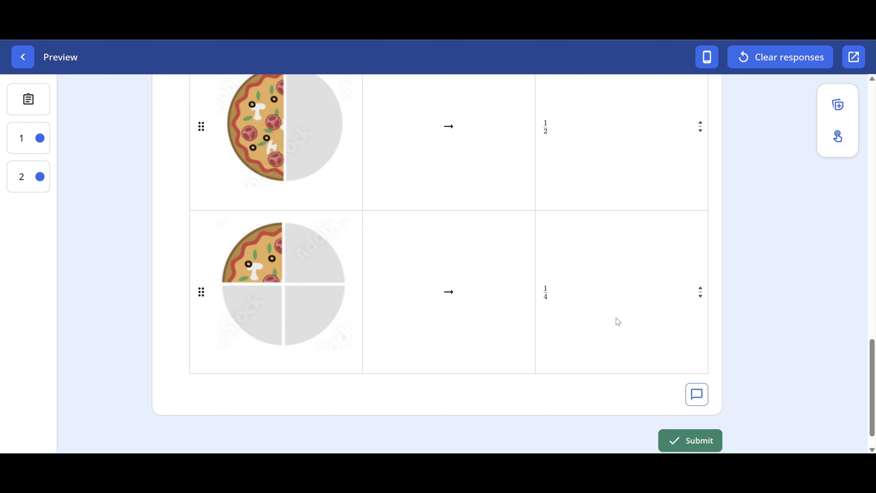
{"action": "left_click", "coordinate": [686, 442]}
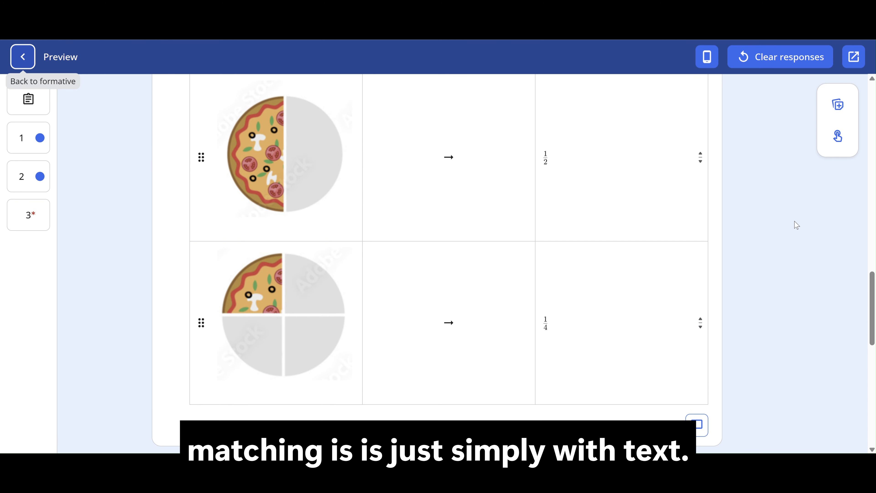
In the third preview question, match the event of Stanley and Hector reuniting with their families to Conclusion.
{"action": "scroll", "coordinate": [796, 225], "scroll_direction": "down", "scroll_amount": 6}
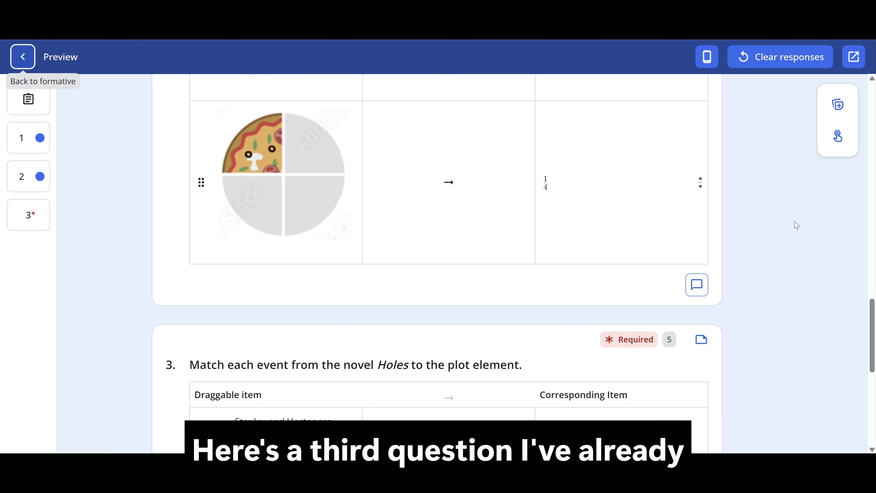
{"action": "scroll", "coordinate": [796, 225], "scroll_direction": "down", "scroll_amount": 6}
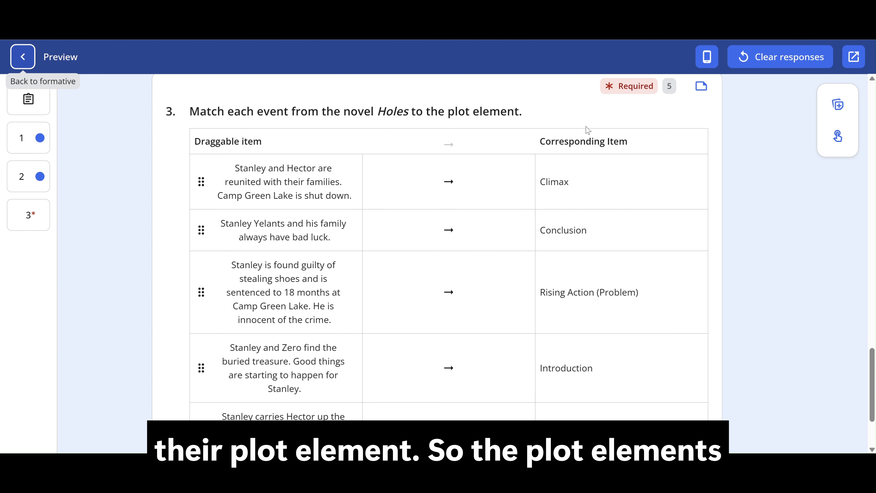
{"action": "scroll", "coordinate": [583, 131], "scroll_direction": "down", "scroll_amount": 1}
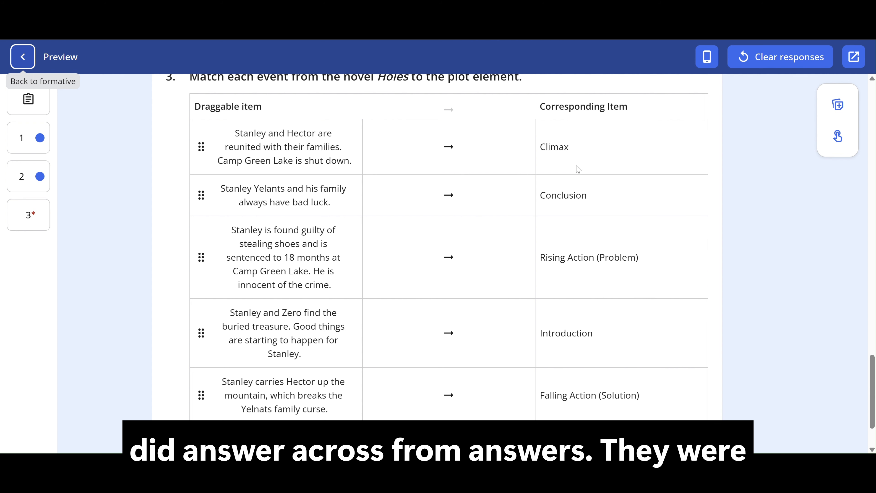
{"action": "left_click", "coordinate": [203, 149]}
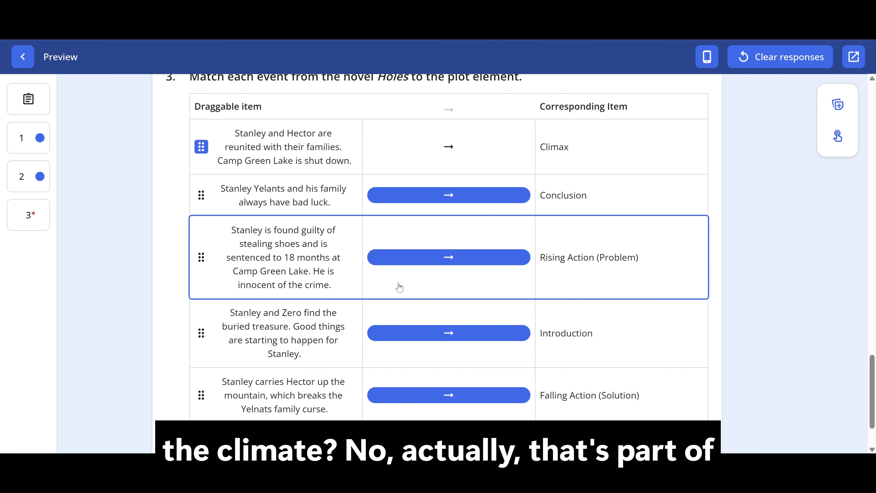
{"action": "left_click", "coordinate": [397, 202]}
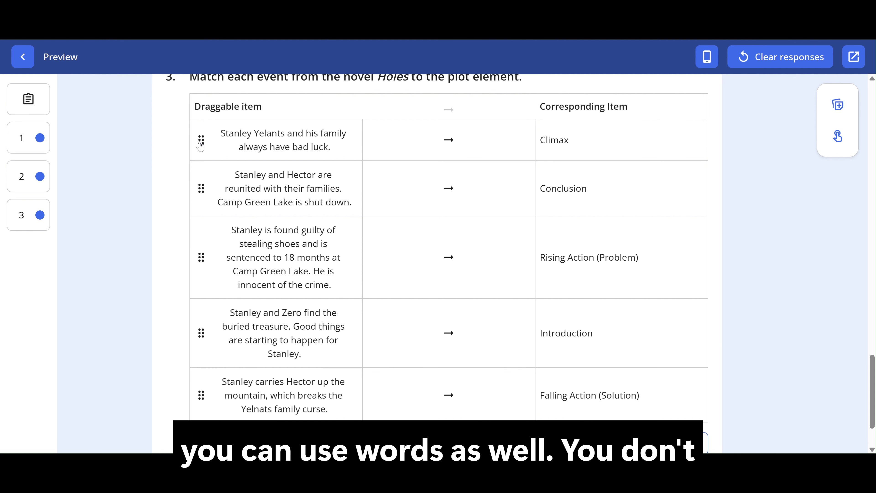
Look back over the audio, picture and text matching questions in the preview to compare their item types.
{"action": "scroll", "coordinate": [315, 191], "scroll_direction": "up", "scroll_amount": 5}
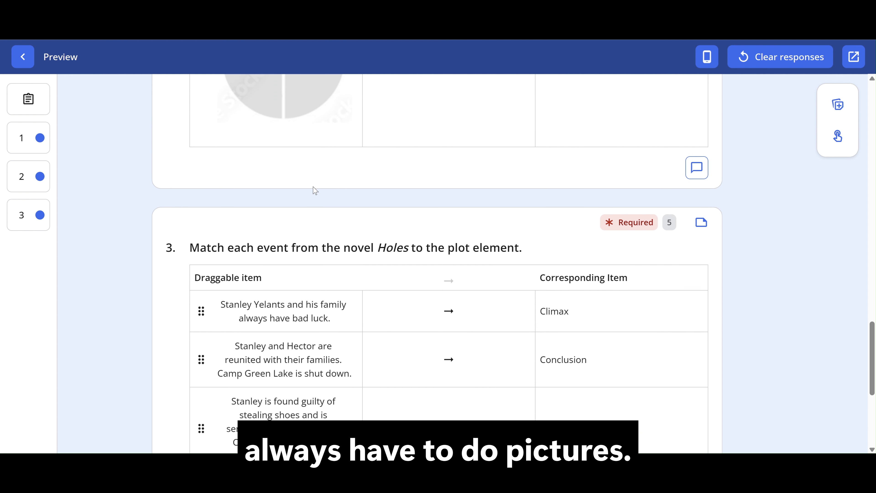
{"action": "scroll", "coordinate": [315, 190], "scroll_direction": "up", "scroll_amount": 15}
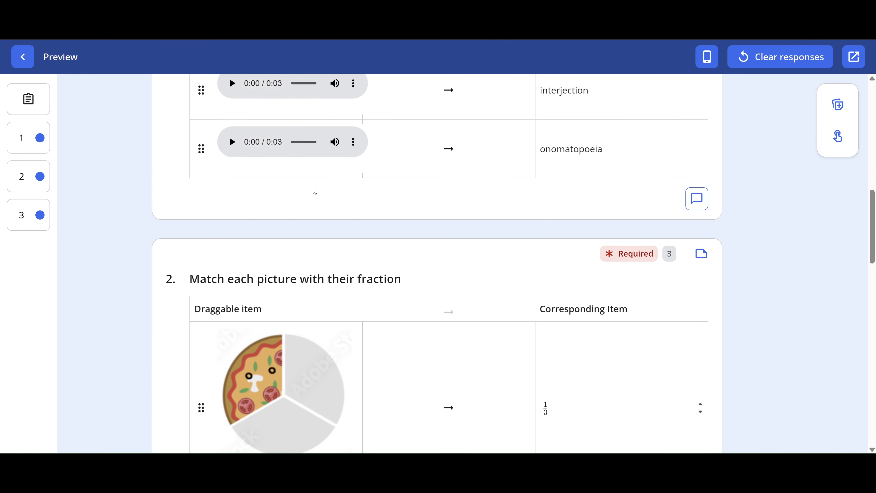
{"action": "scroll", "coordinate": [315, 191], "scroll_direction": "up", "scroll_amount": 4}
{"action": "scroll", "coordinate": [314, 188], "scroll_direction": "down", "scroll_amount": 10}
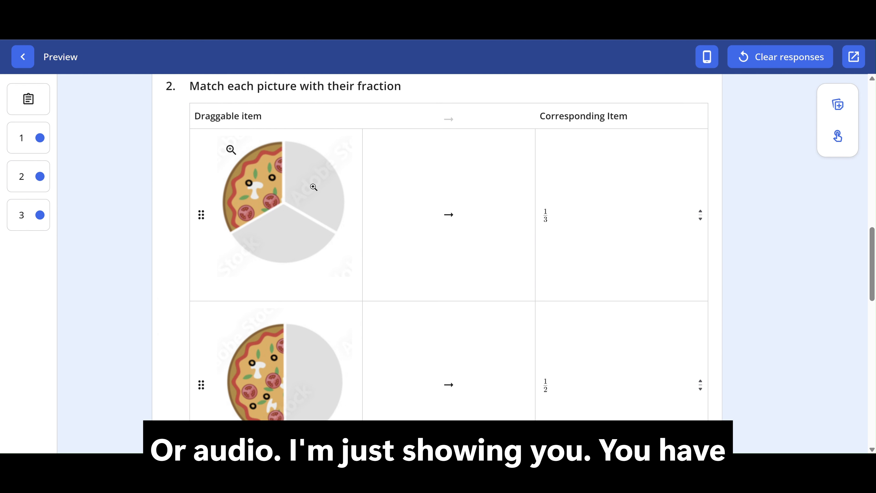
{"action": "scroll", "coordinate": [314, 187], "scroll_direction": "down", "scroll_amount": 20}
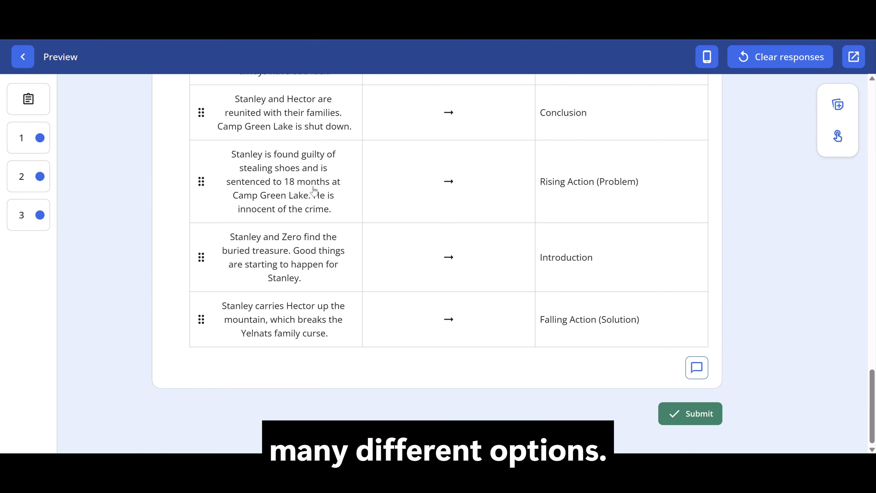
{"action": "scroll", "coordinate": [313, 191], "scroll_direction": "up", "scroll_amount": 3}
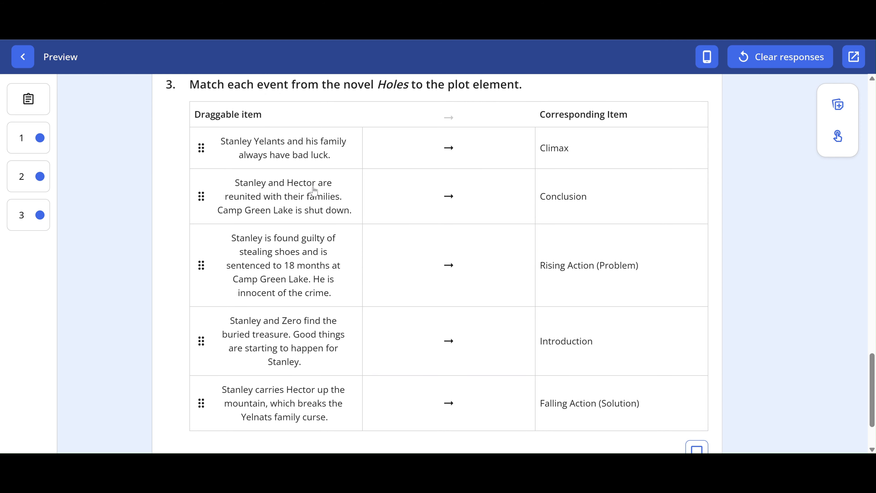